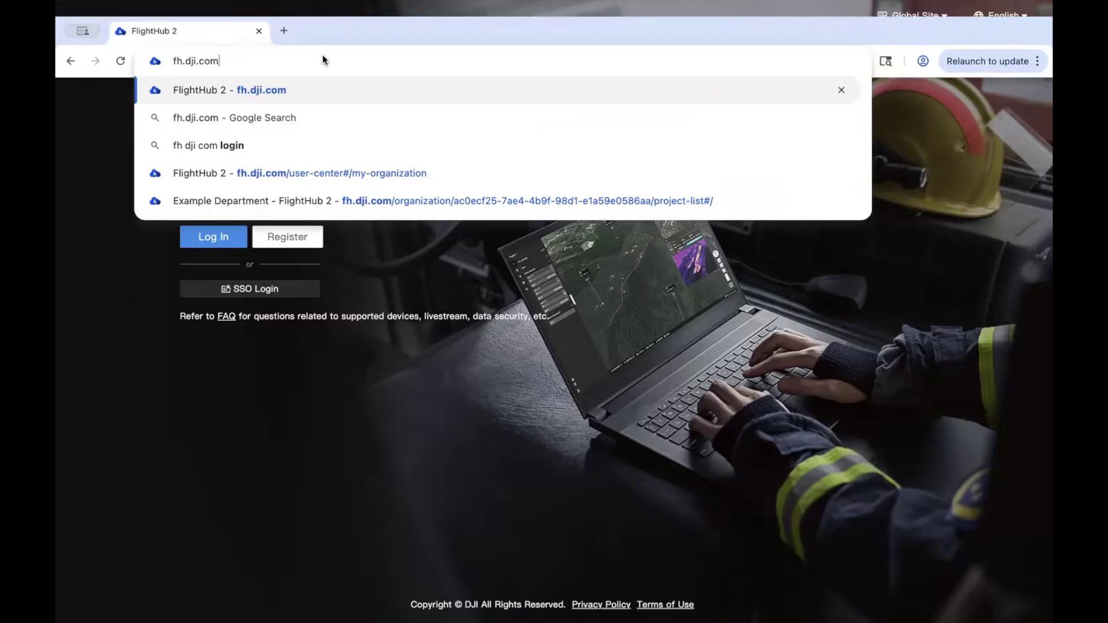
Load fh.dji.com and check the Global Site selector before signing in
key("Return")
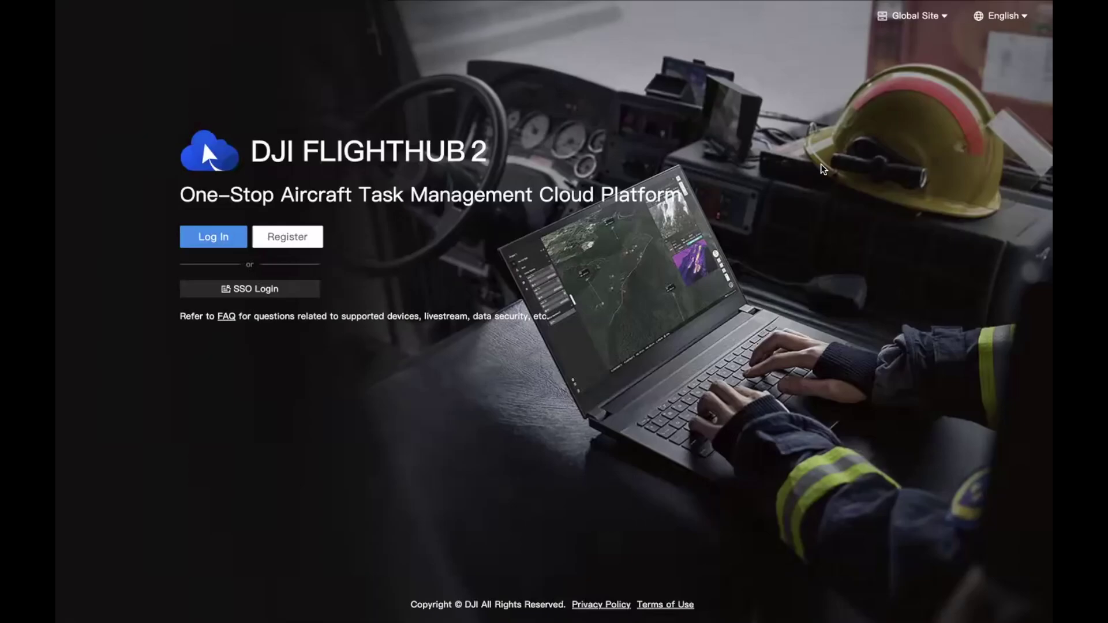
left_click(921, 22)
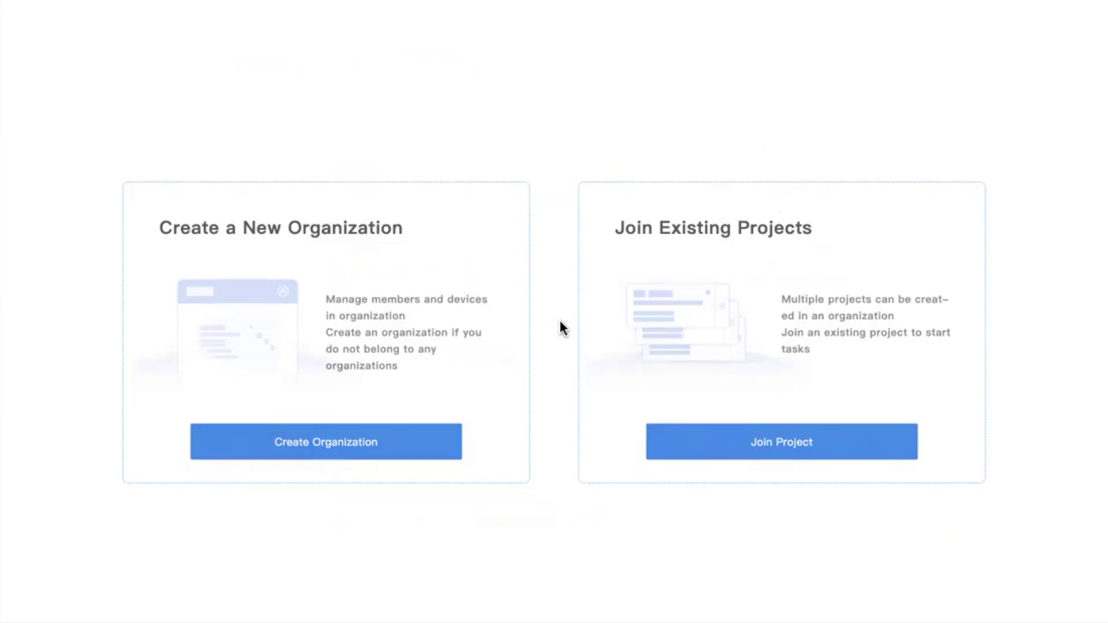
Complete the three-step survey and create an organization named 'Example Department'
left_click(318, 449)
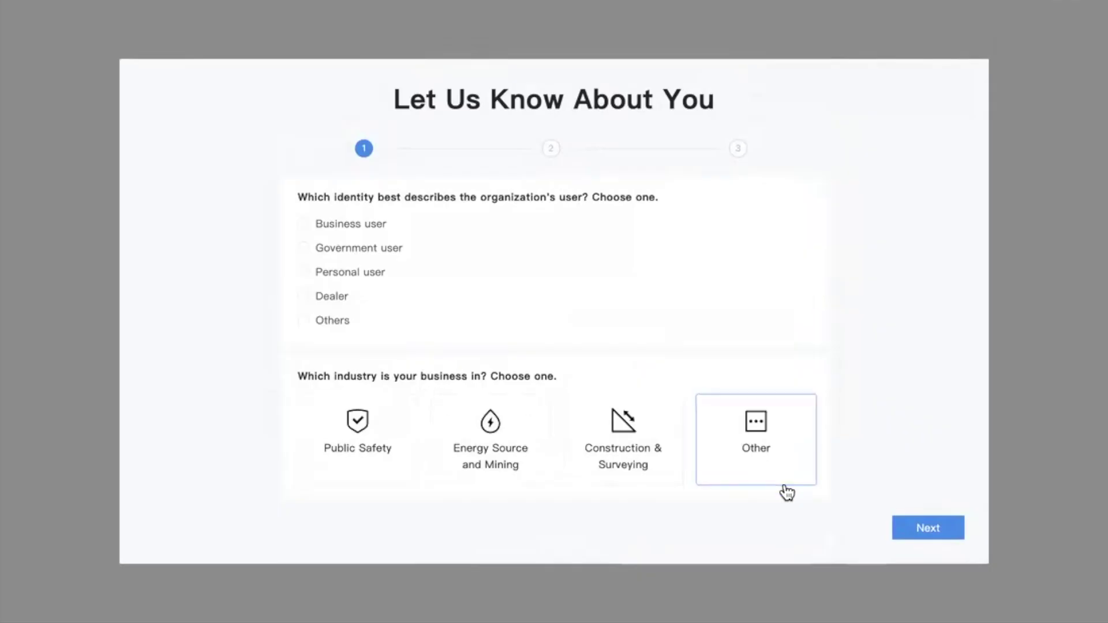
left_click(939, 536)
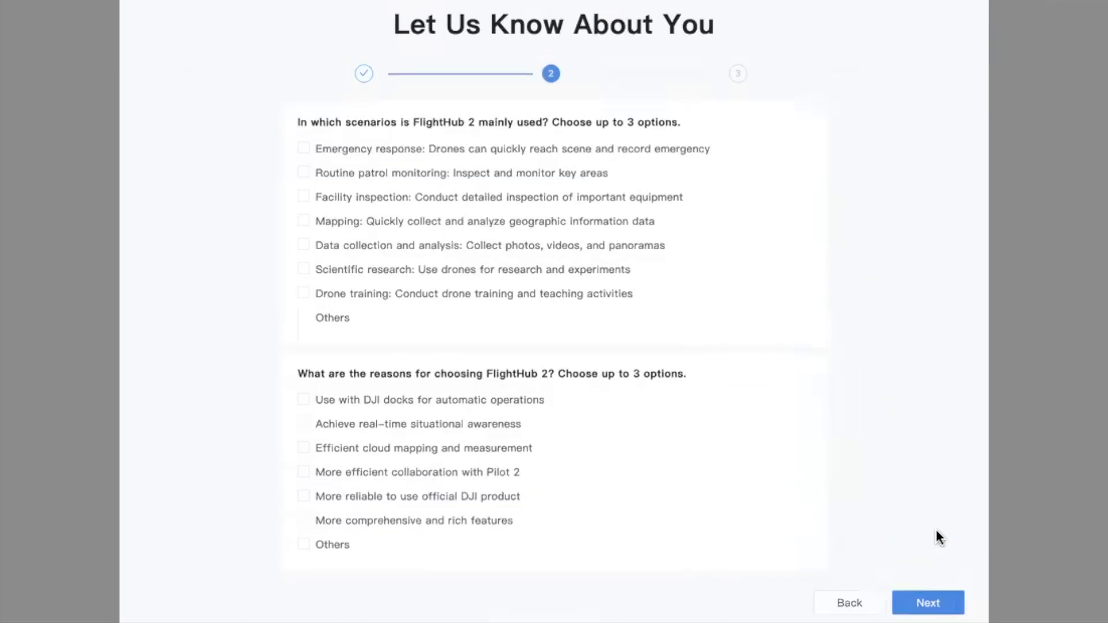
left_click(918, 608)
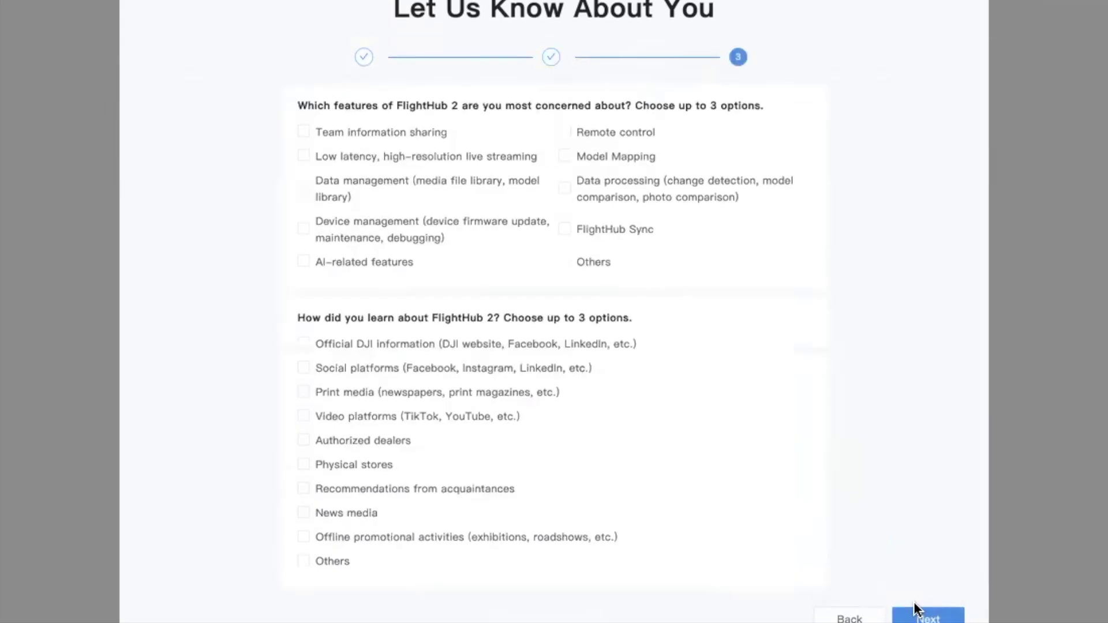
left_click(918, 607)
left_click(576, 279)
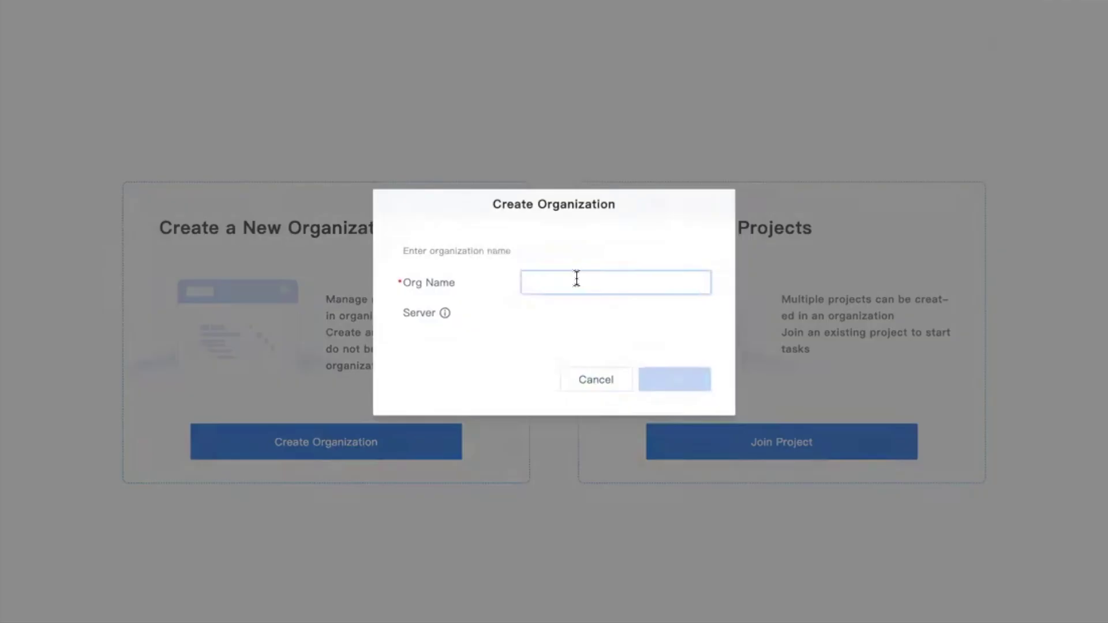
type("Example Departm")
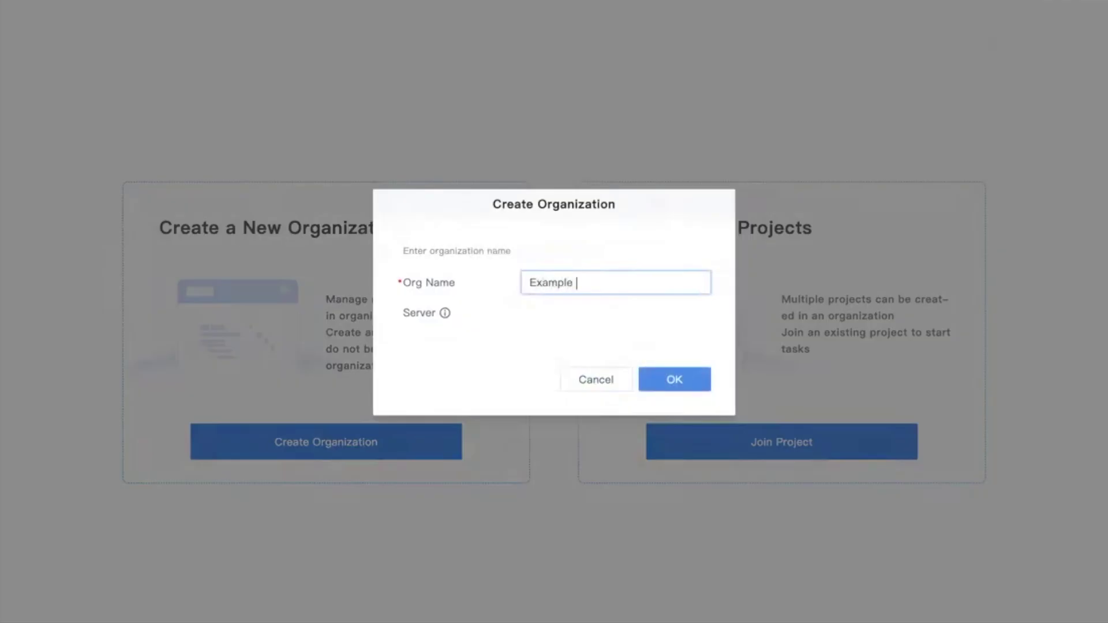
type("ent")
left_click(690, 391)
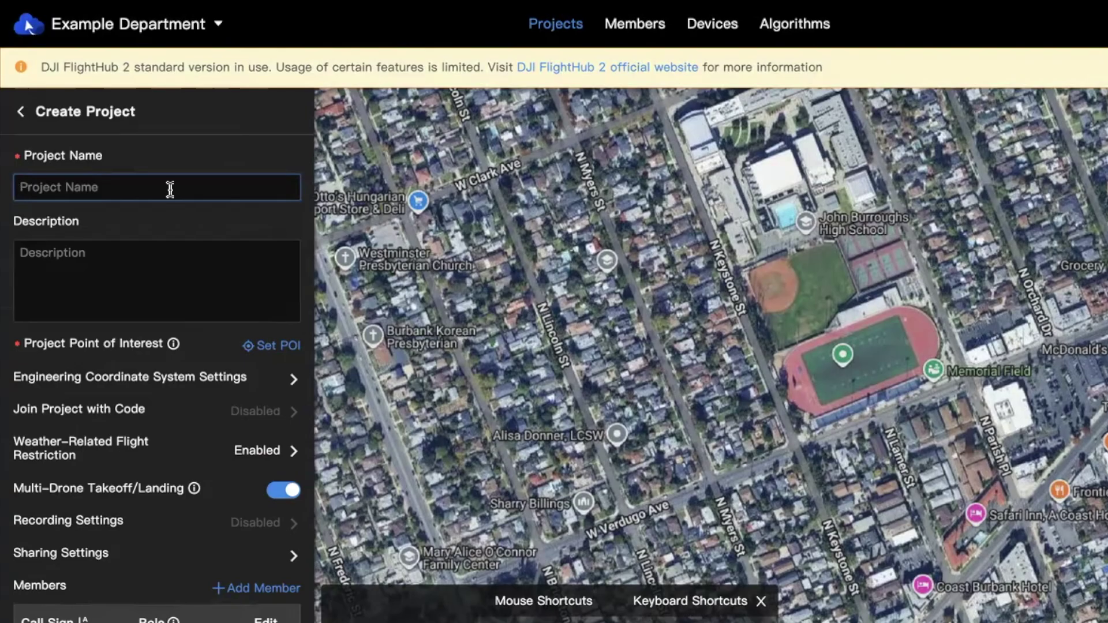
Name the project 'George Izay Park' and place its point of interest on the park
type("George Izay Park")
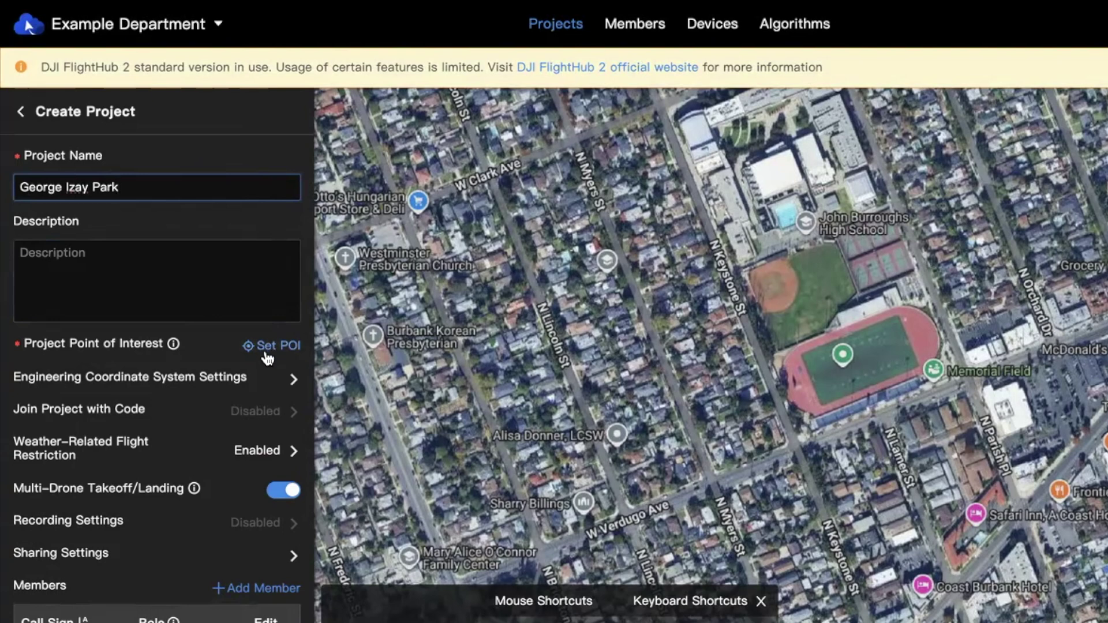
left_click(270, 345)
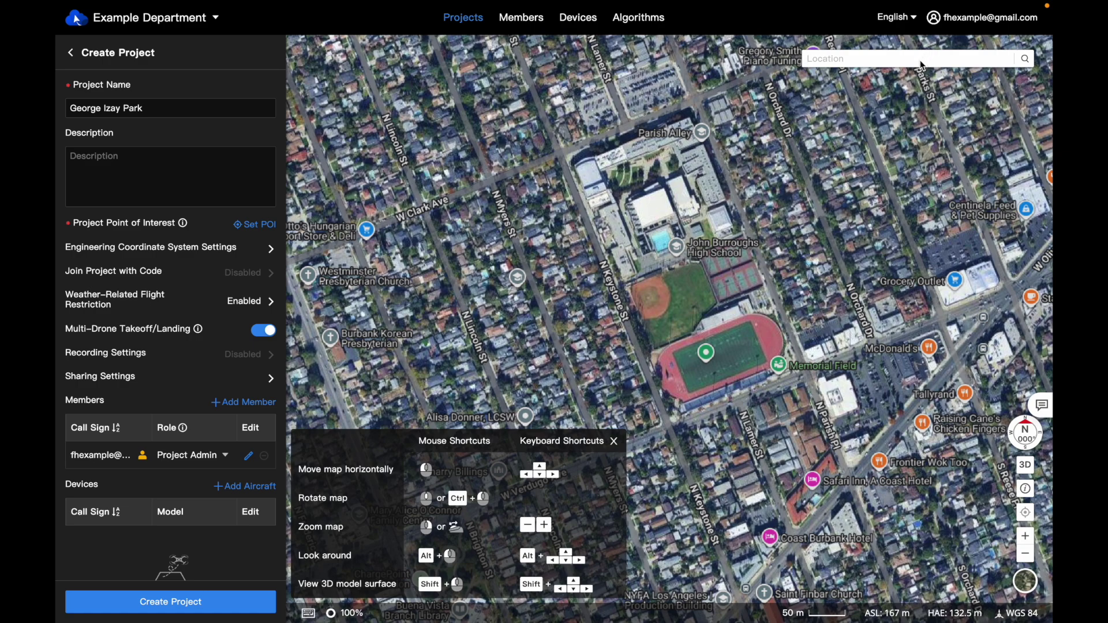
type("George Izay Park")
left_click(882, 88)
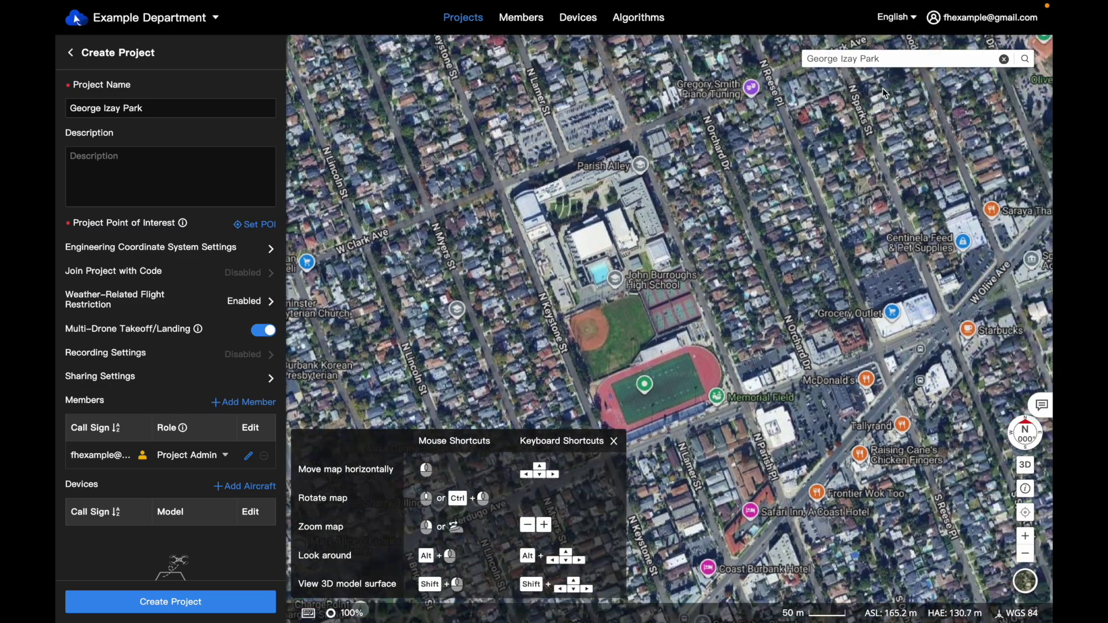
left_click(255, 224)
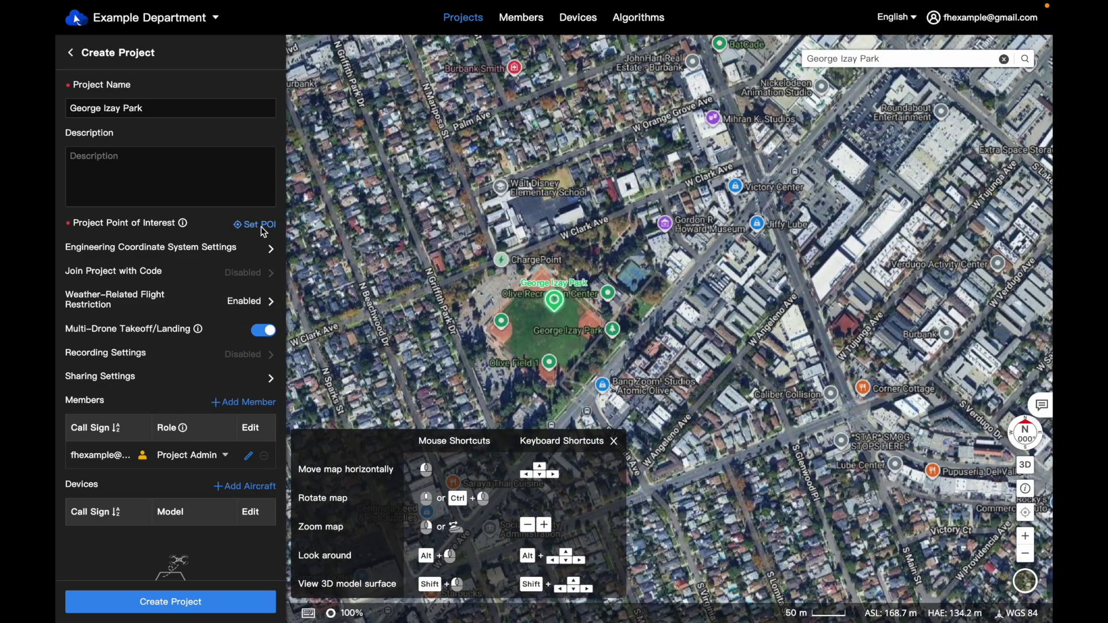
left_click(550, 326)
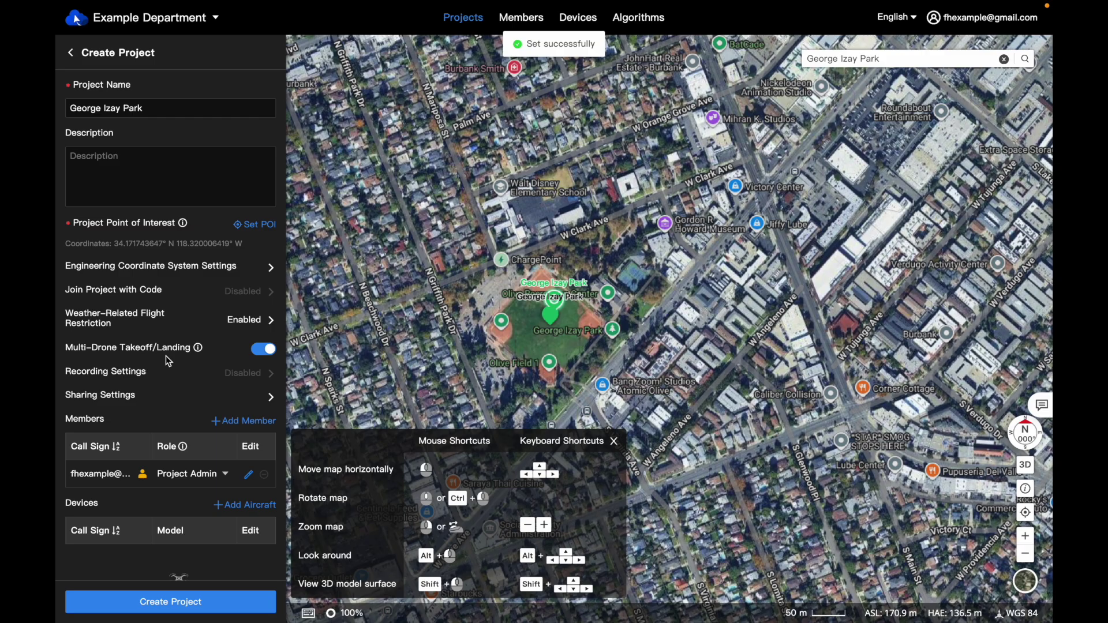
Create the project, return to the project list, and open My Organization
scroll(165, 355, "down", 2)
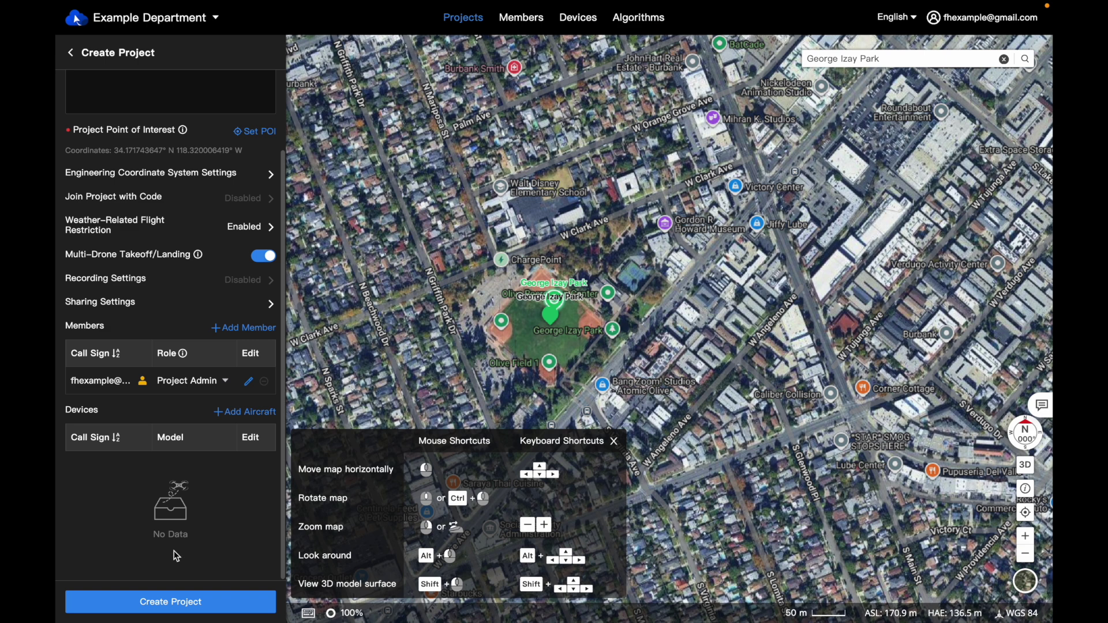
left_click(171, 603)
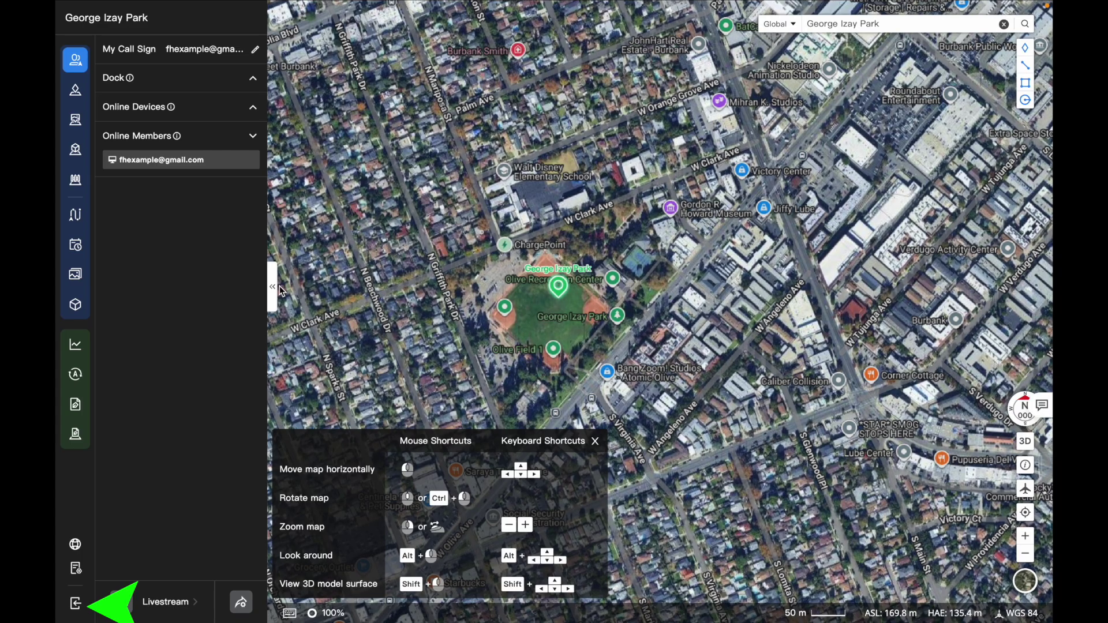
left_click(77, 604)
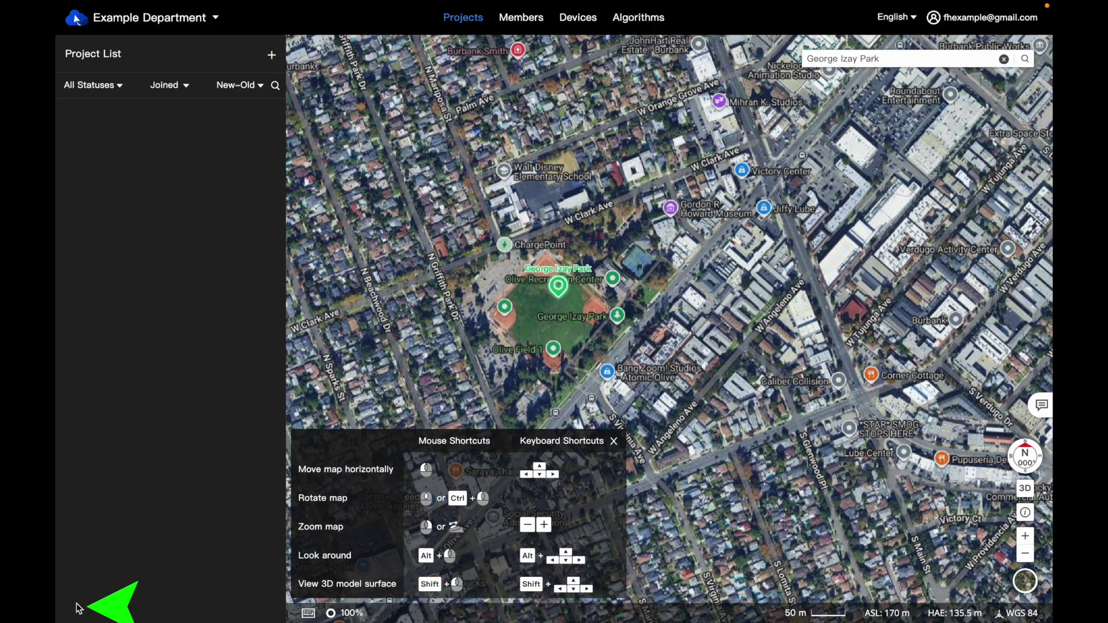
mouse_move(960, 25)
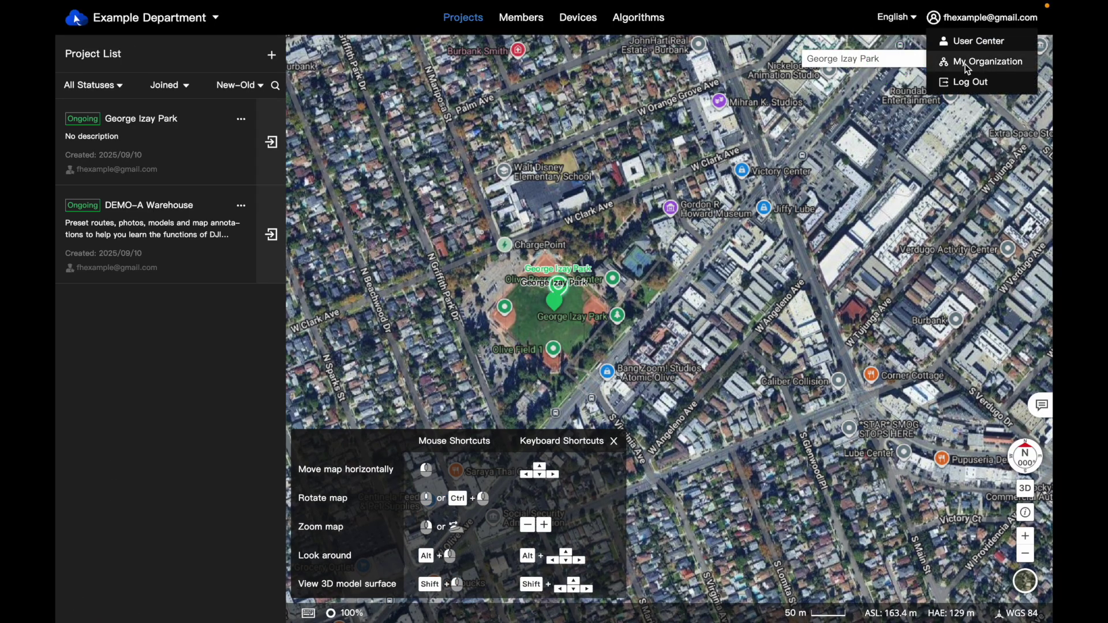
left_click(967, 64)
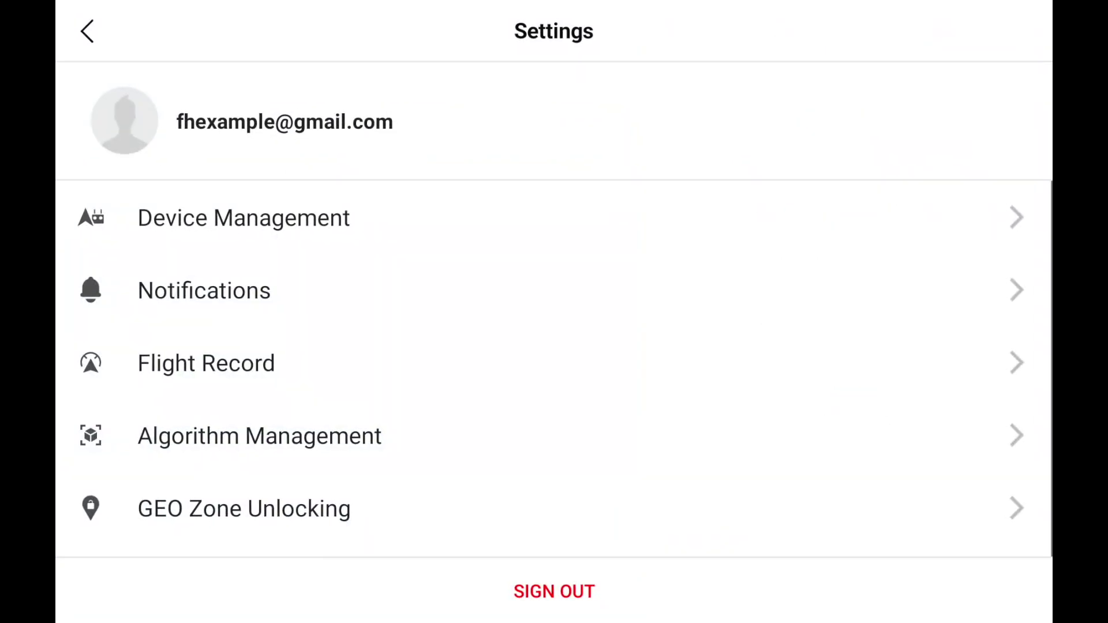
Log in to the FlightHub 2 cloud service and join the George Izay Park project
left_click(88, 32)
left_click(429, 92)
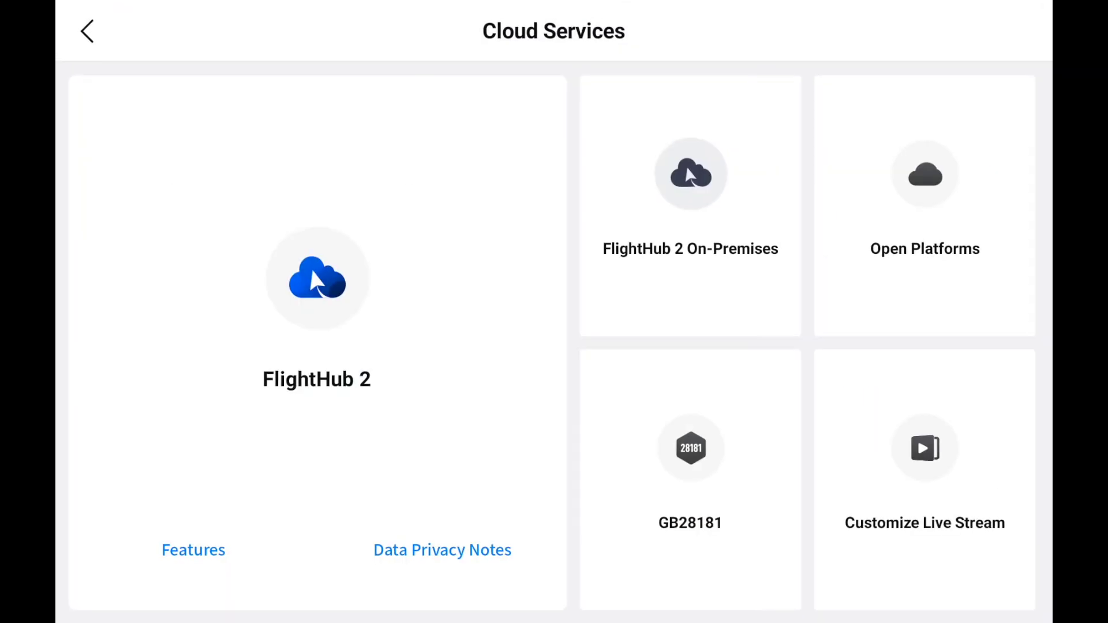
left_click(181, 363)
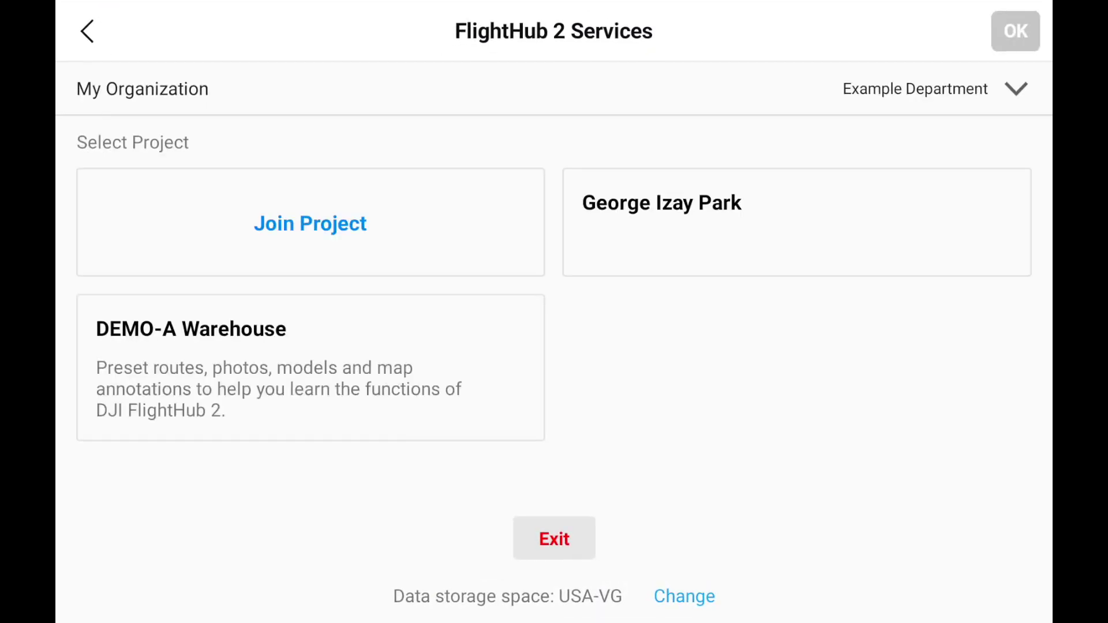
left_click(797, 223)
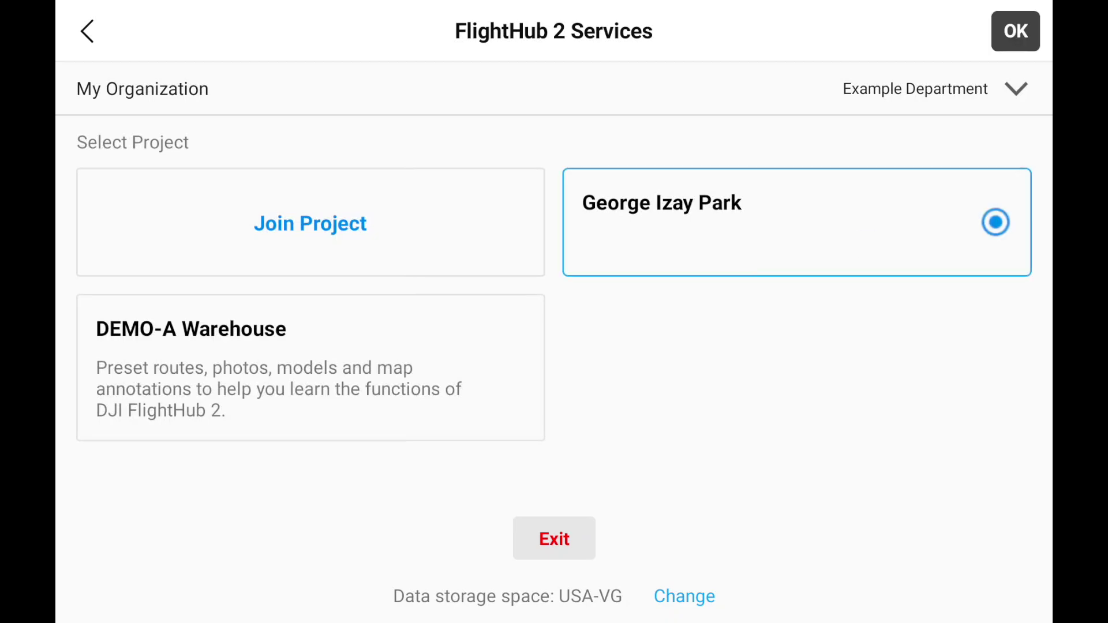
left_click(1006, 46)
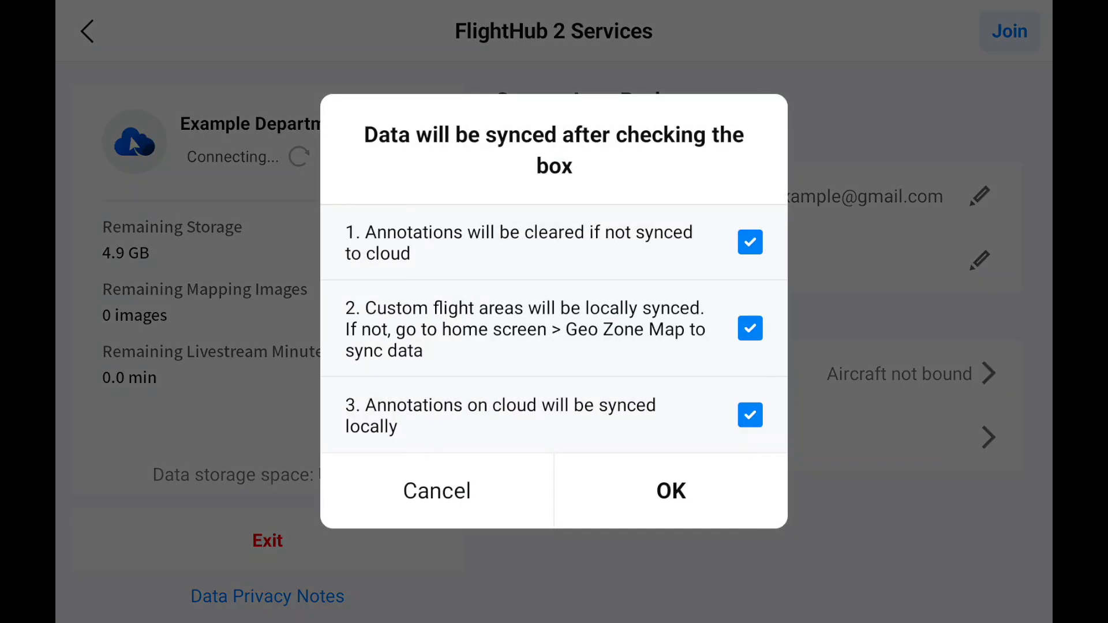
Accept syncing annotations and flight areas, then bind the Matrice 4T to the organization
left_click(710, 504)
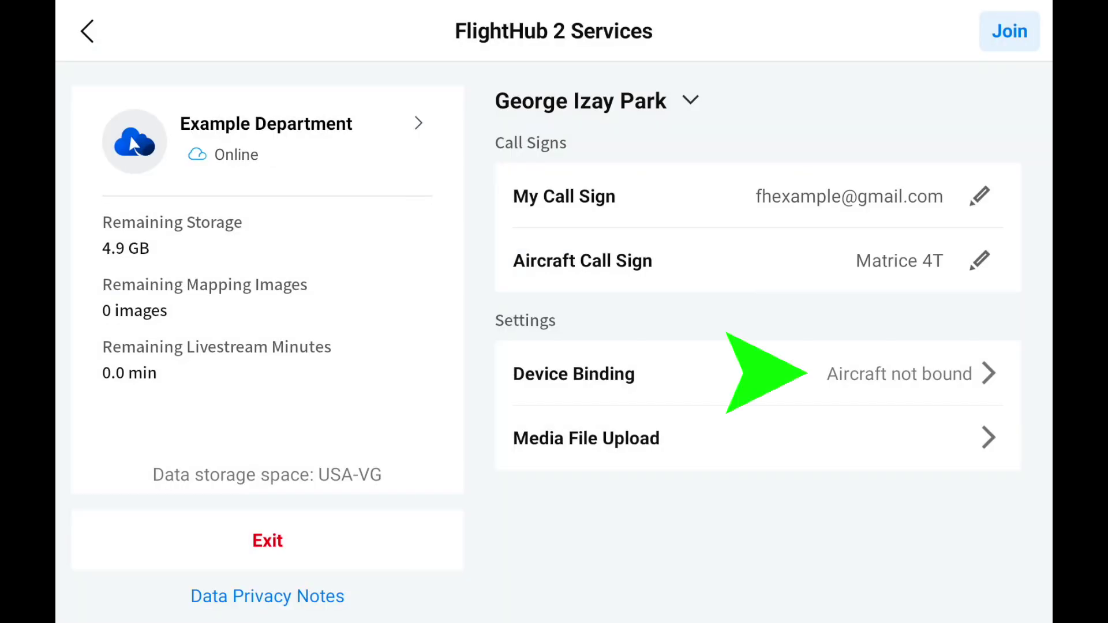
left_click(901, 374)
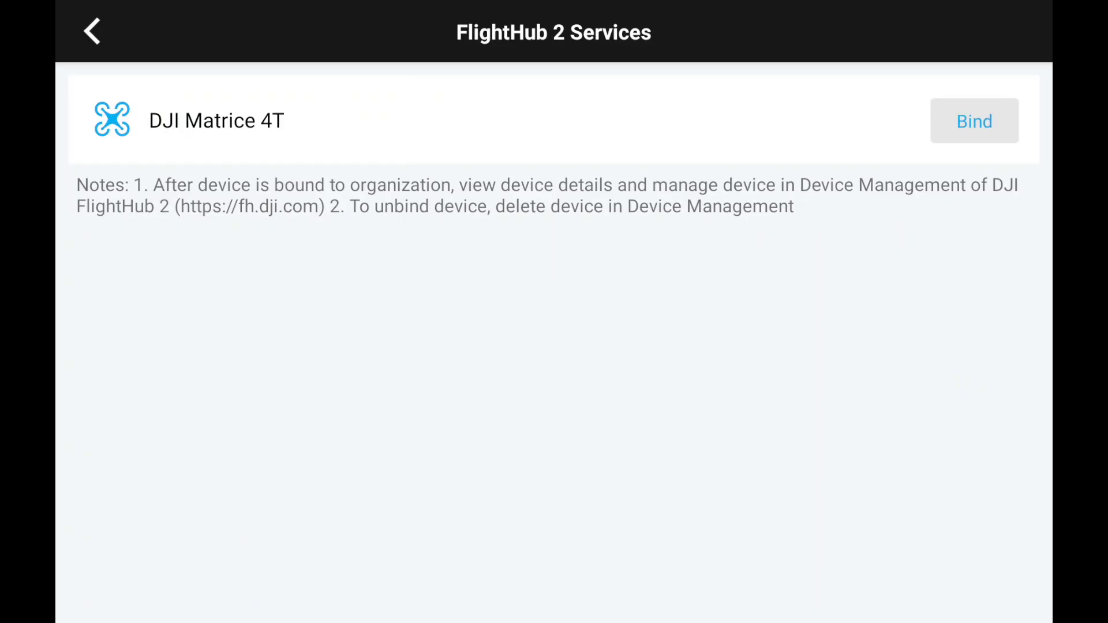
left_click(975, 120)
left_click(671, 379)
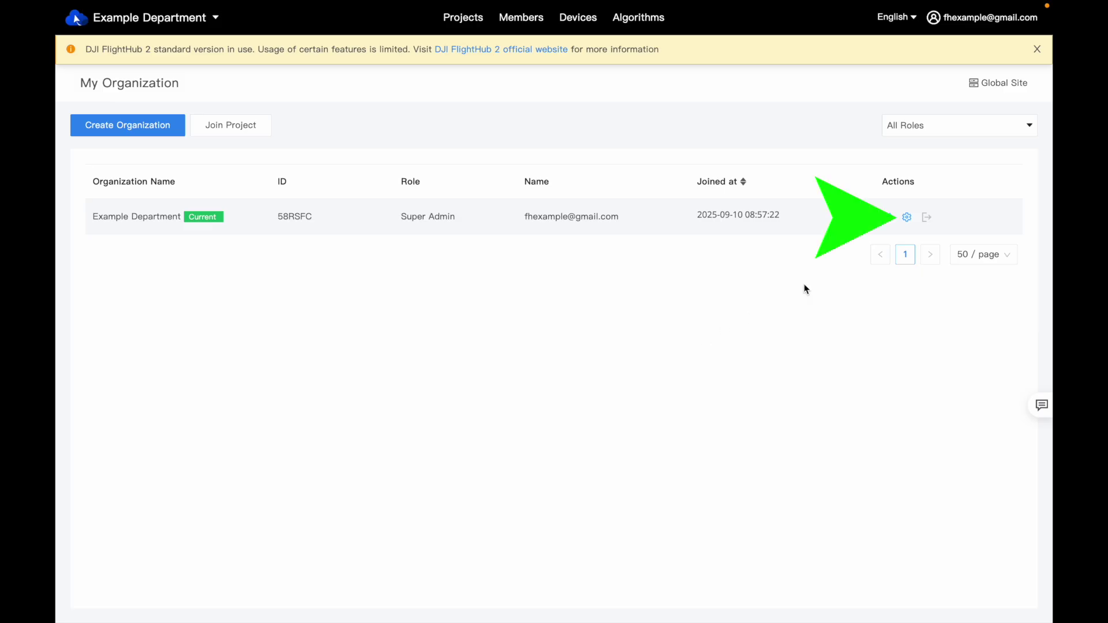
Claim the free cloud quotas for the Matrice 4T from Organization Settings
left_click(907, 220)
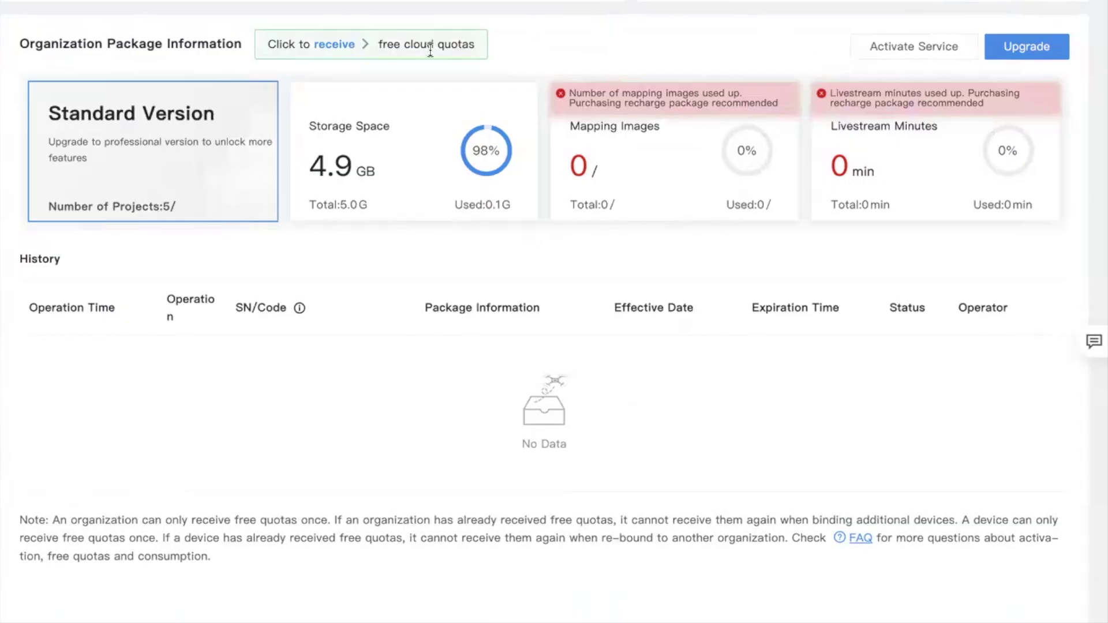
left_click(341, 46)
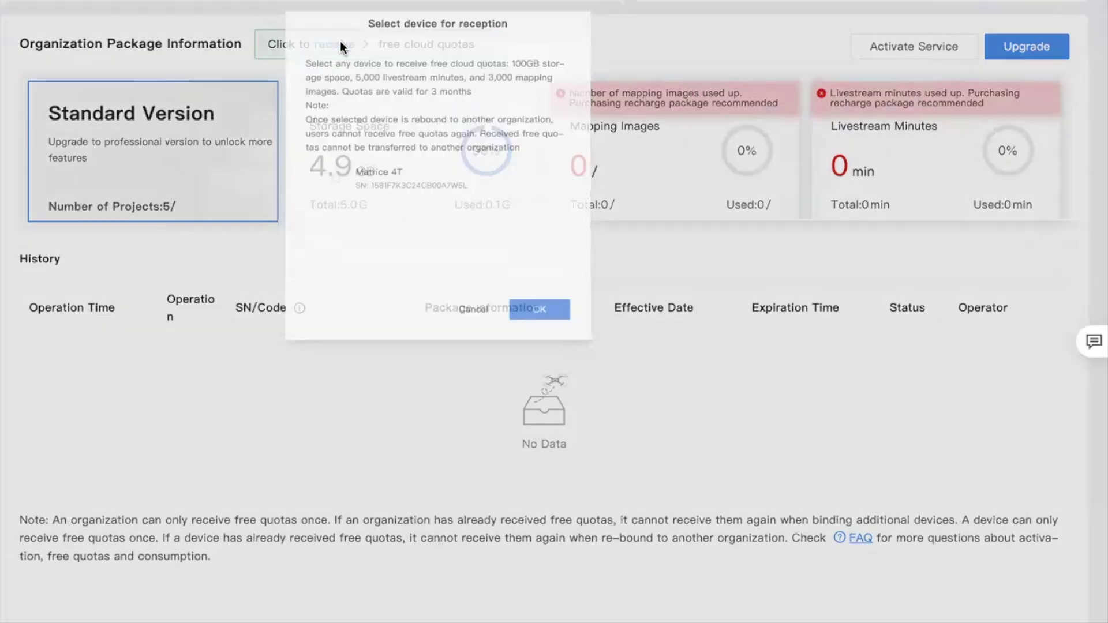
left_click(335, 215)
left_click(579, 385)
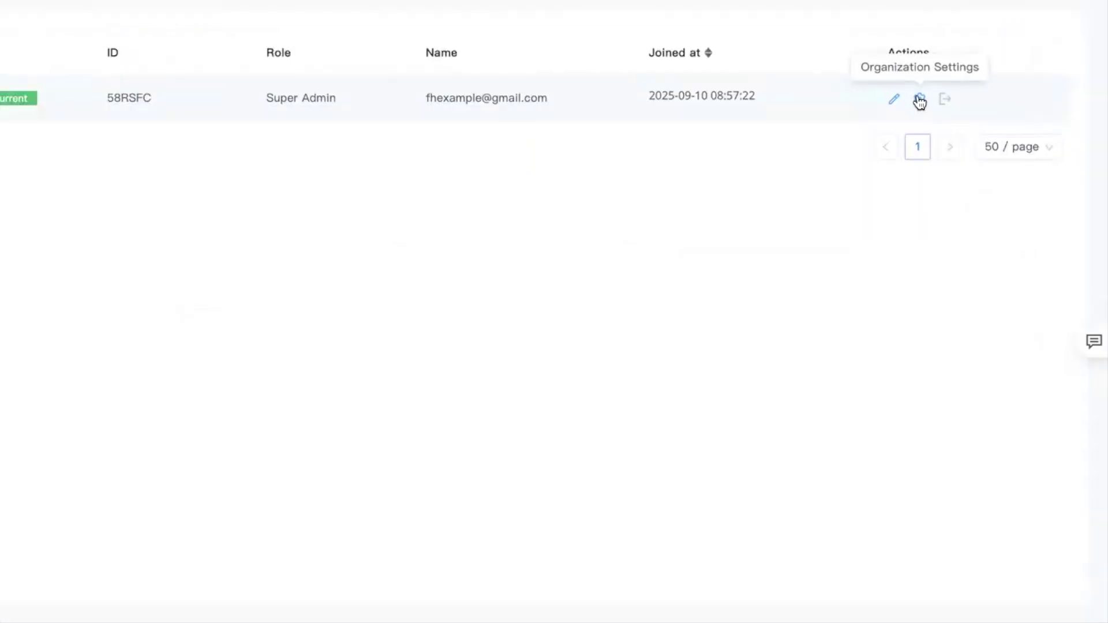
Review the Storage Space, Mapping Images and Livestream Minutes quota histories
left_click(919, 99)
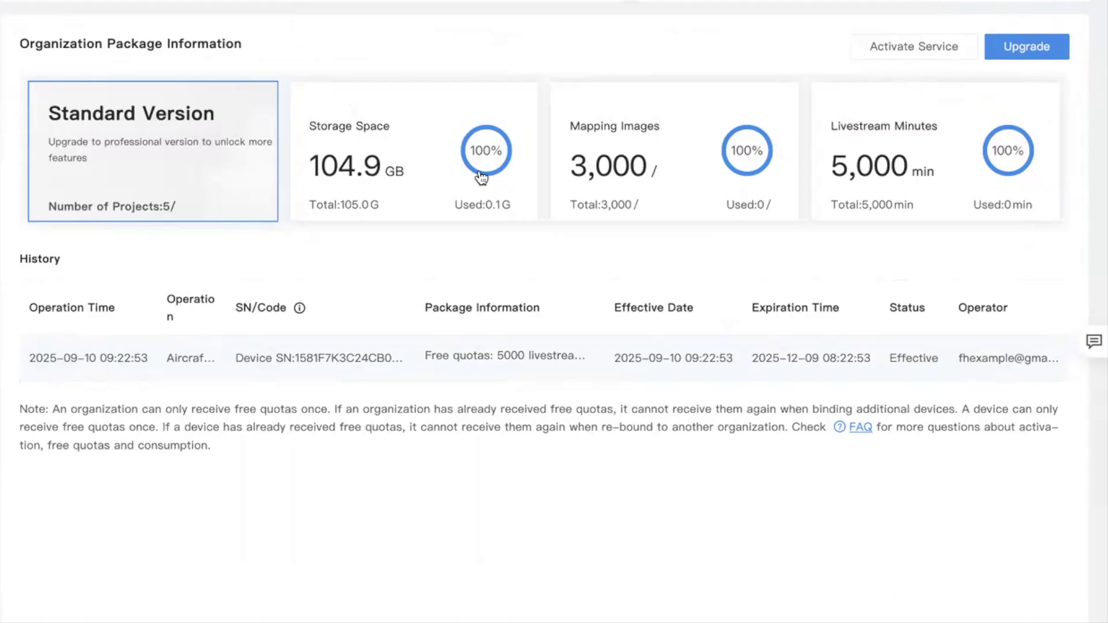
left_click(416, 156)
left_click(678, 152)
left_click(982, 140)
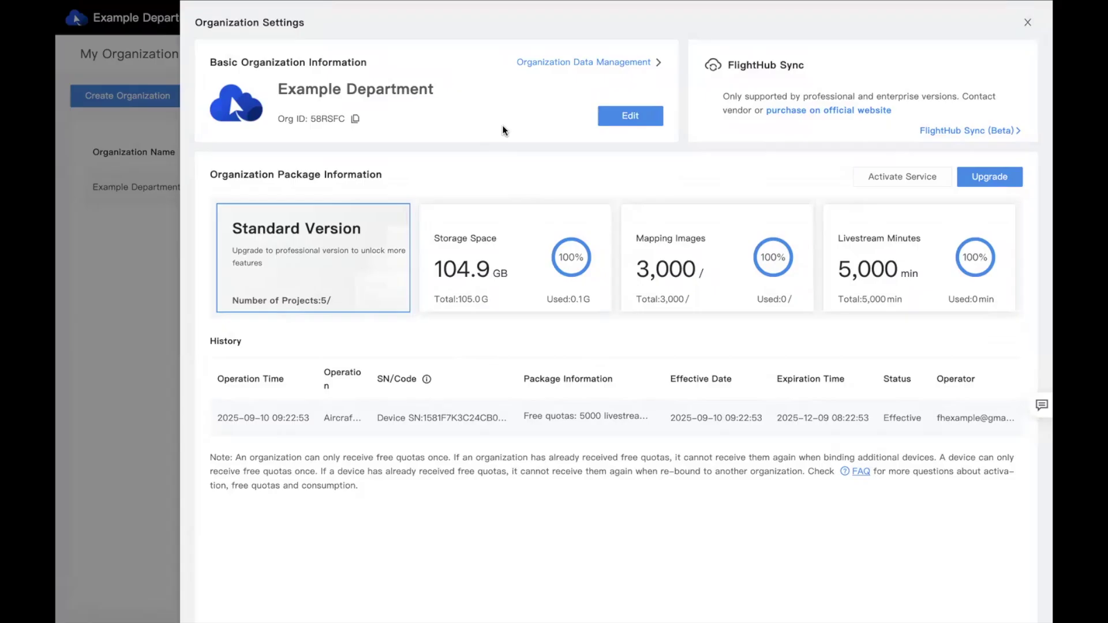
Edit Example Department to use Imperial measurement and Fahrenheit temperature, and save
left_click(627, 120)
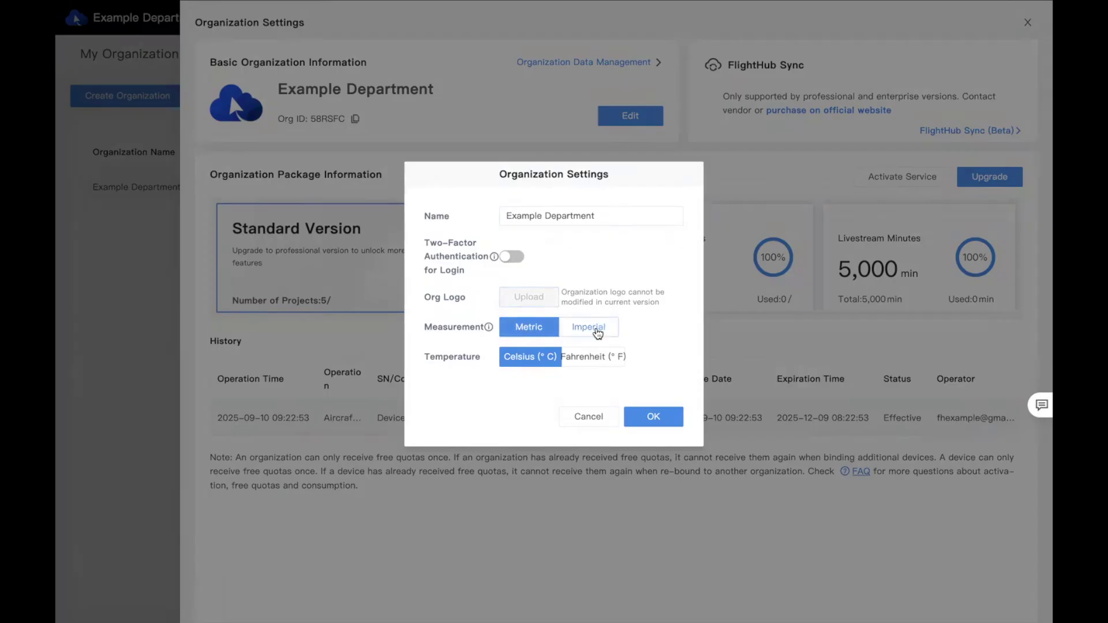
left_click(601, 357)
left_click(606, 328)
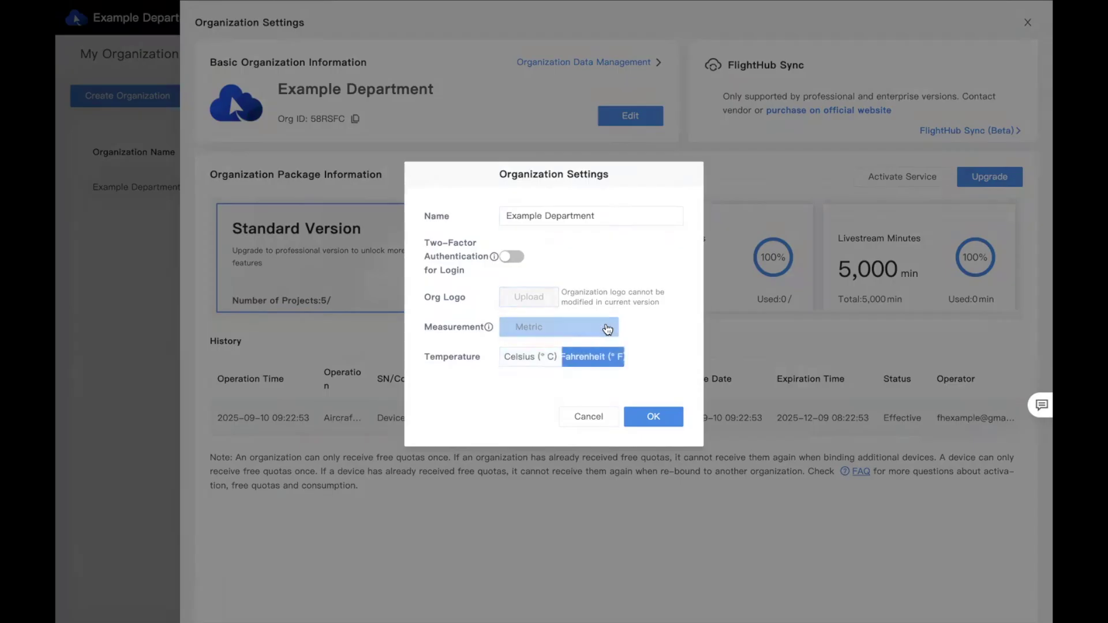
left_click(652, 419)
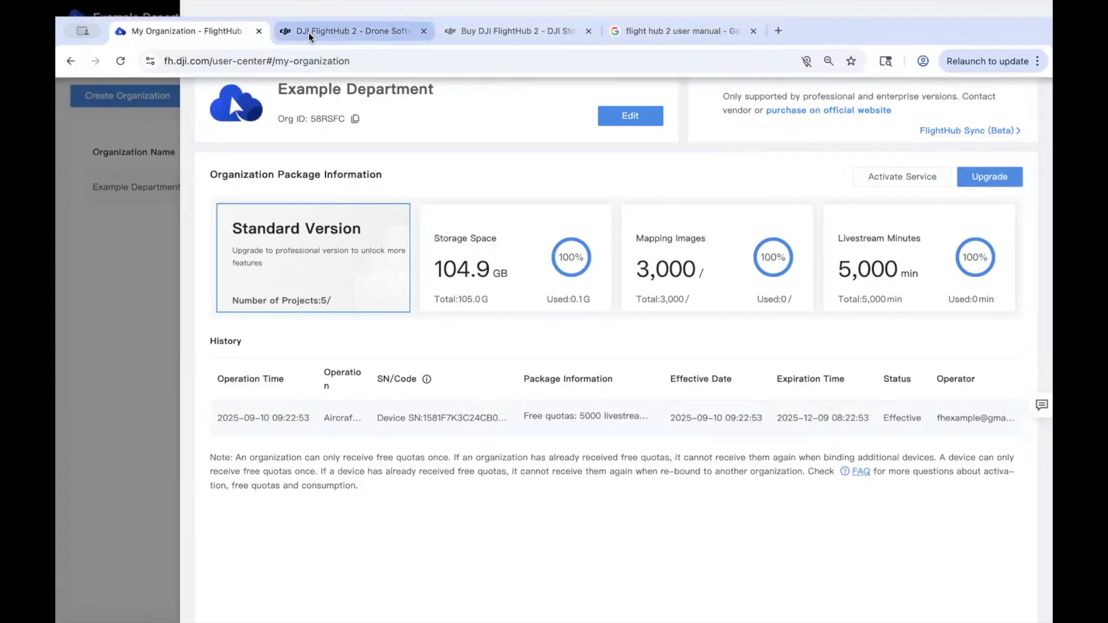
Switch to the FlightHub 2 pricing tab and scroll through the plan comparison table
left_click(310, 31)
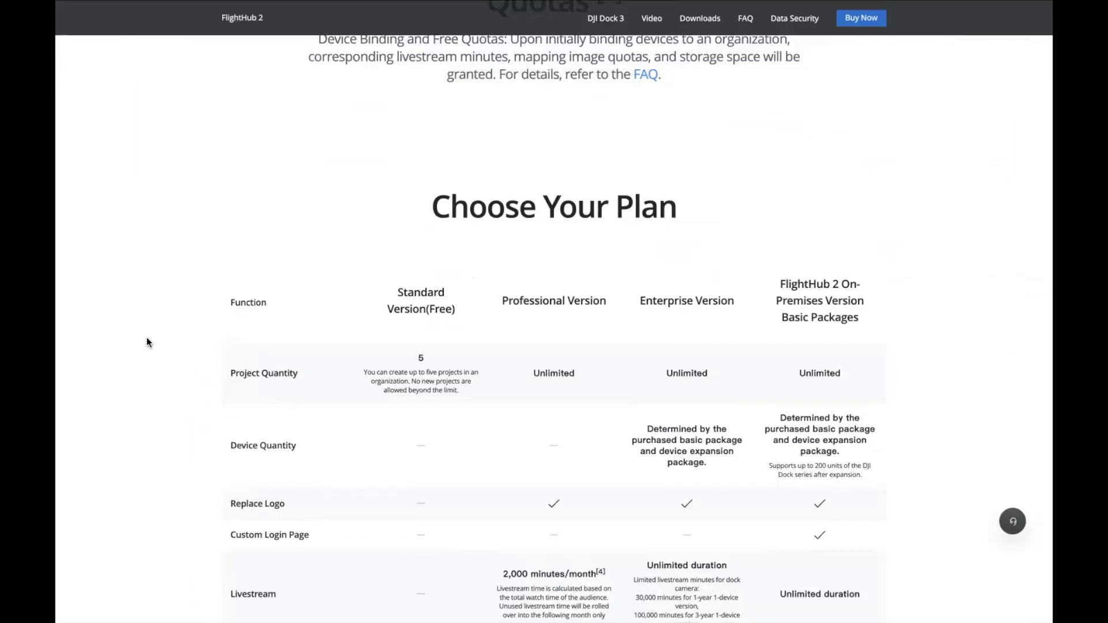
scroll(146, 341, "down", 2)
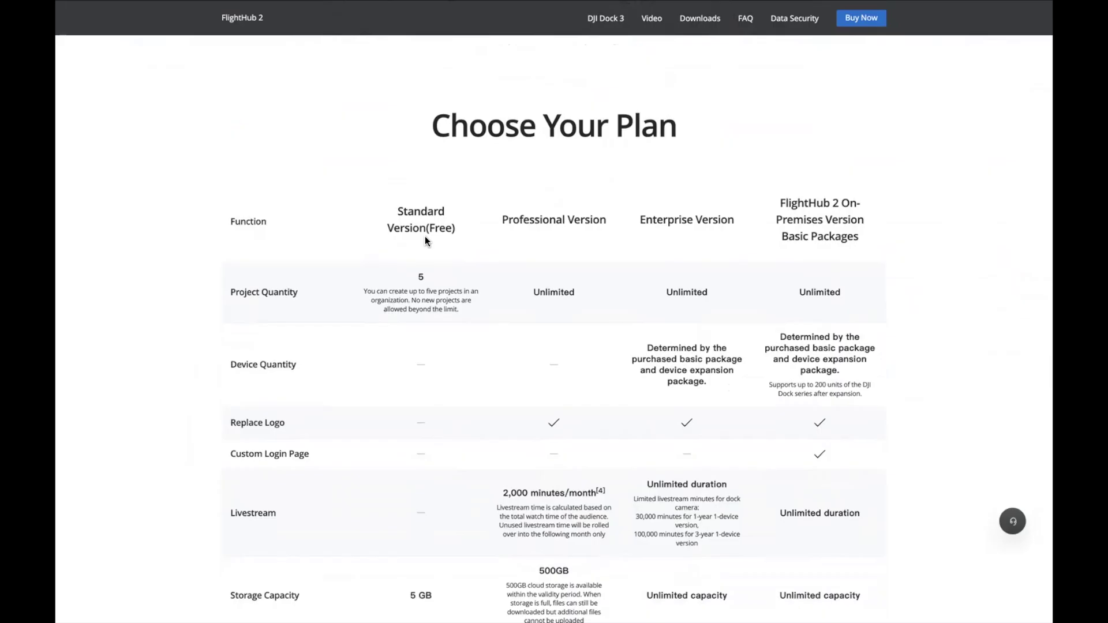
scroll(426, 236, "down", 1)
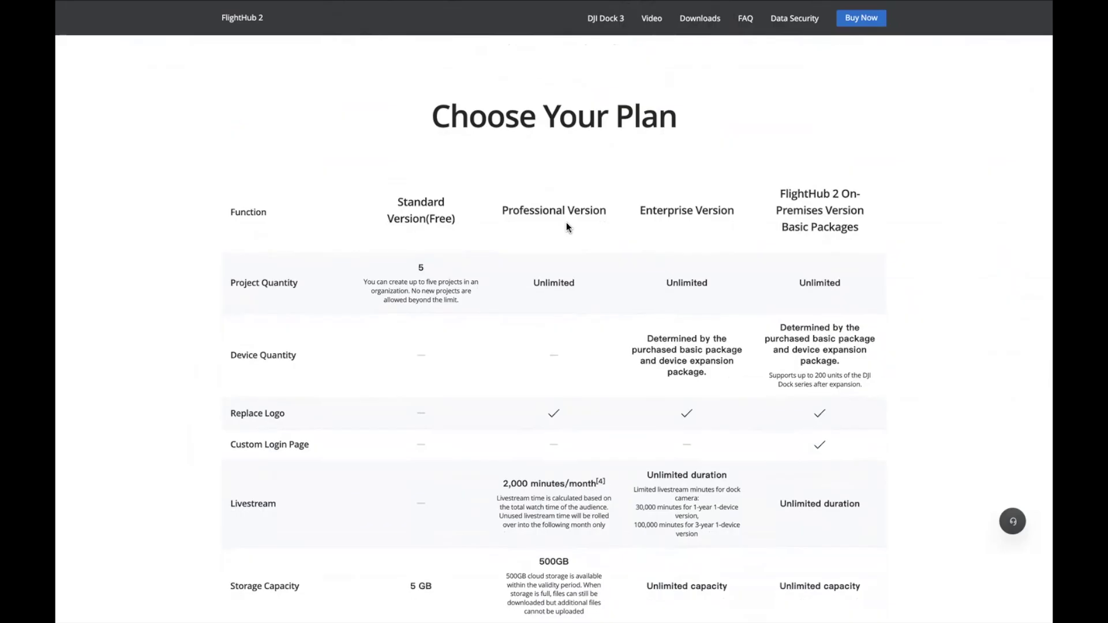
scroll(566, 223, "down", 1)
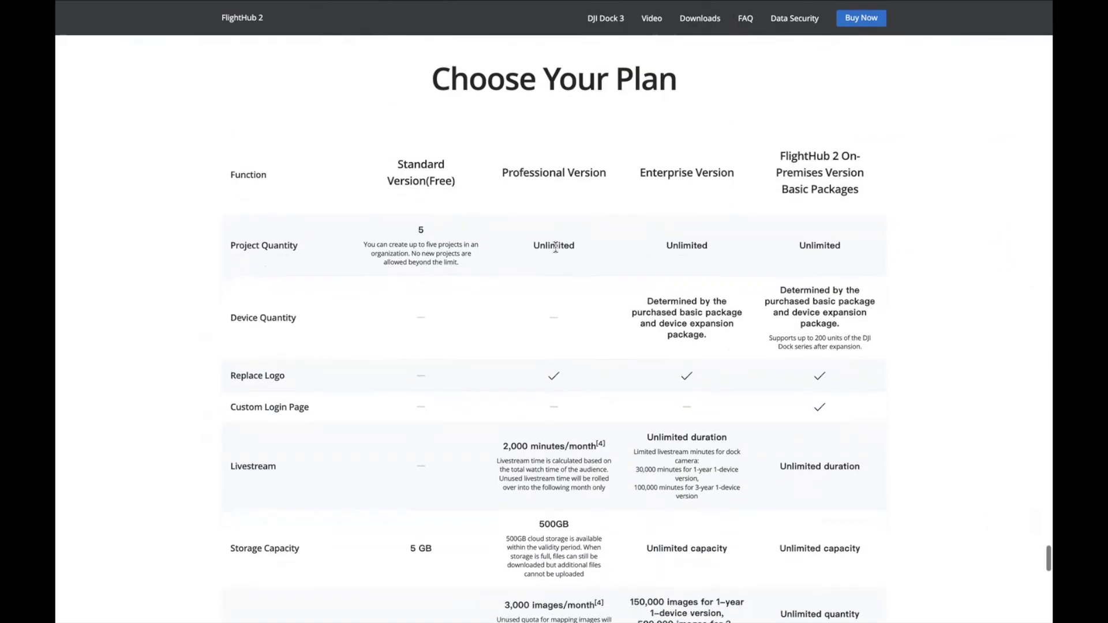
scroll(553, 257, "down", 1)
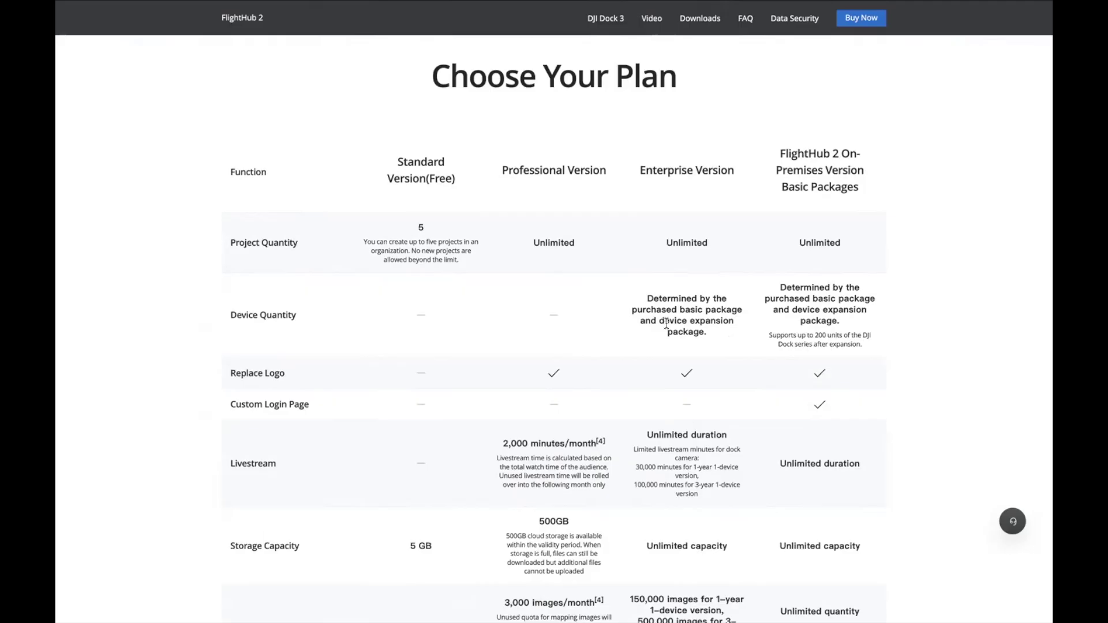
scroll(666, 324, "down", 1)
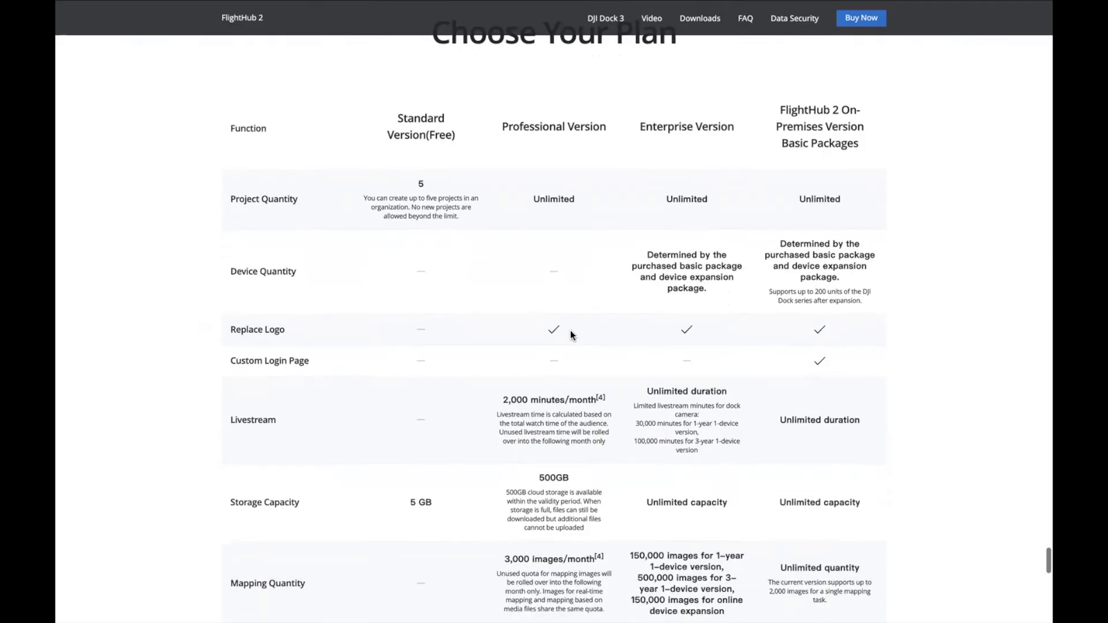
scroll(576, 321, "down", 1)
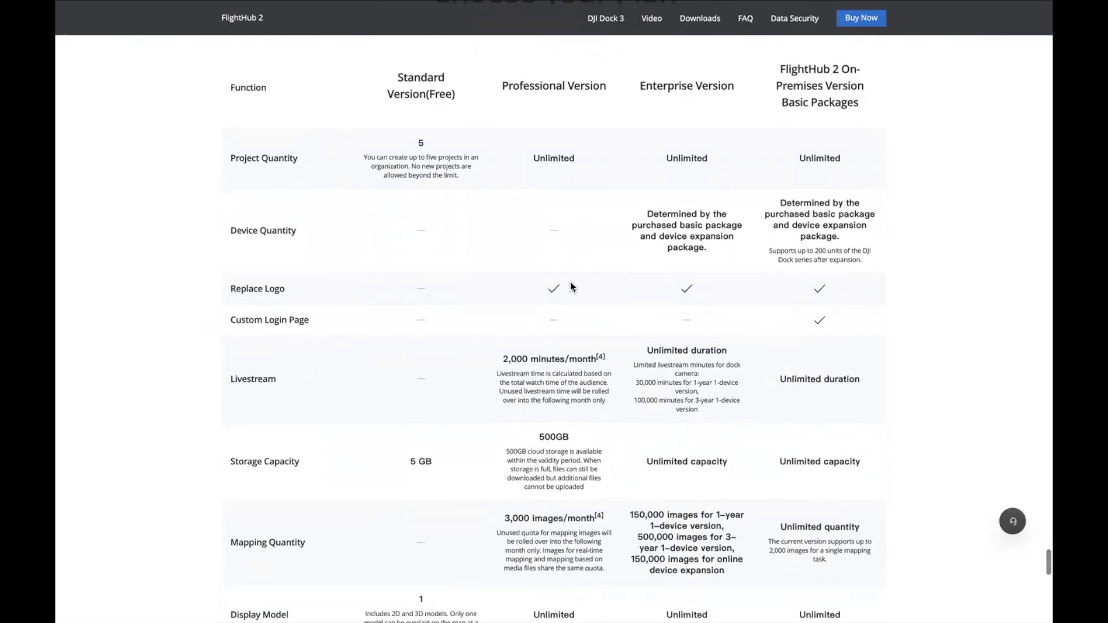
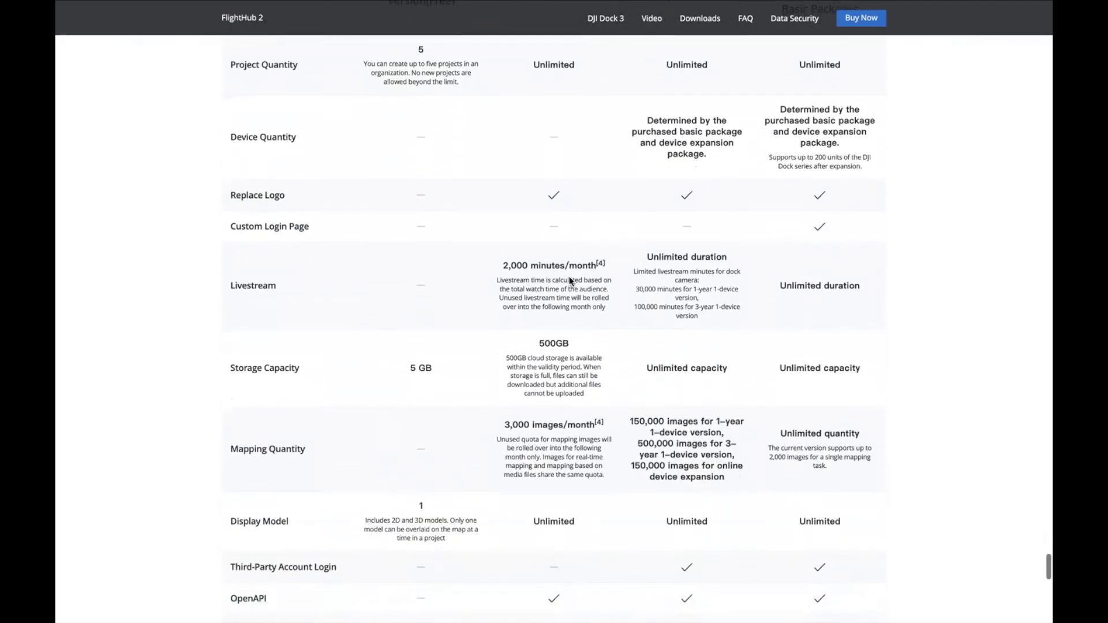
scroll(581, 285, "down", 2)
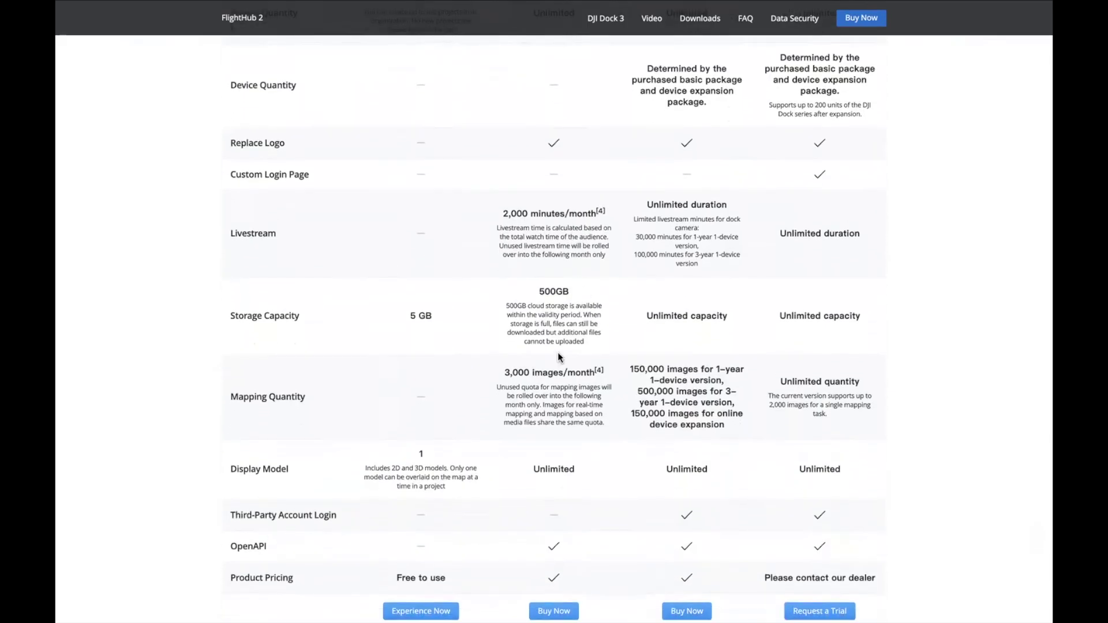
Review the Choose Your Plan comparison table of the FlightHub 2 versions
scroll(556, 394, "up", 5)
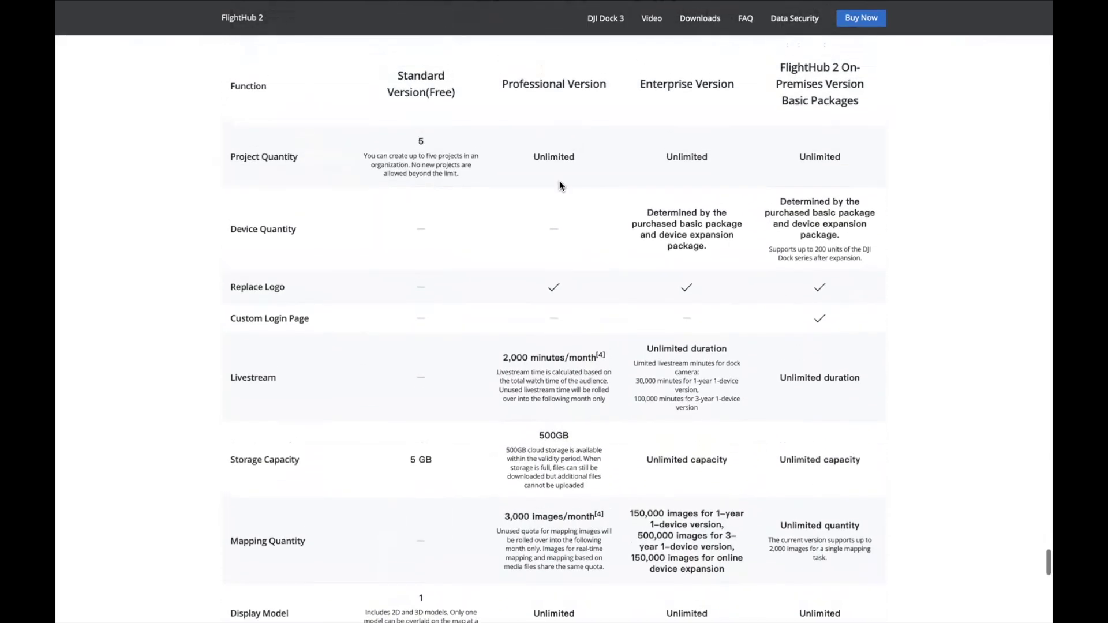
scroll(556, 105, "down", 4)
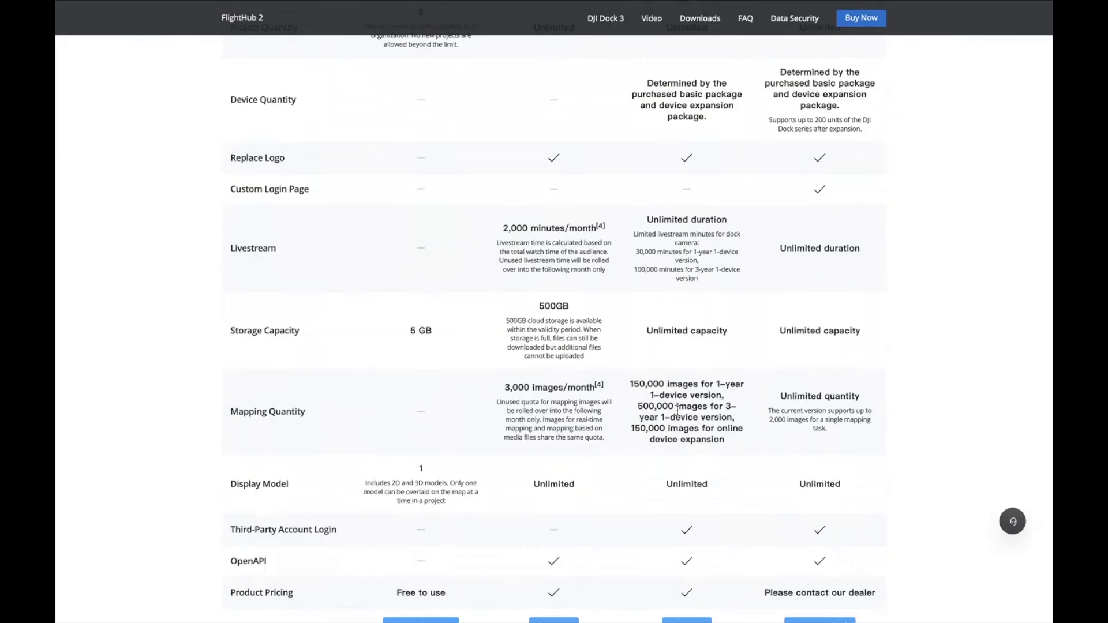
scroll(678, 410, "down", 1)
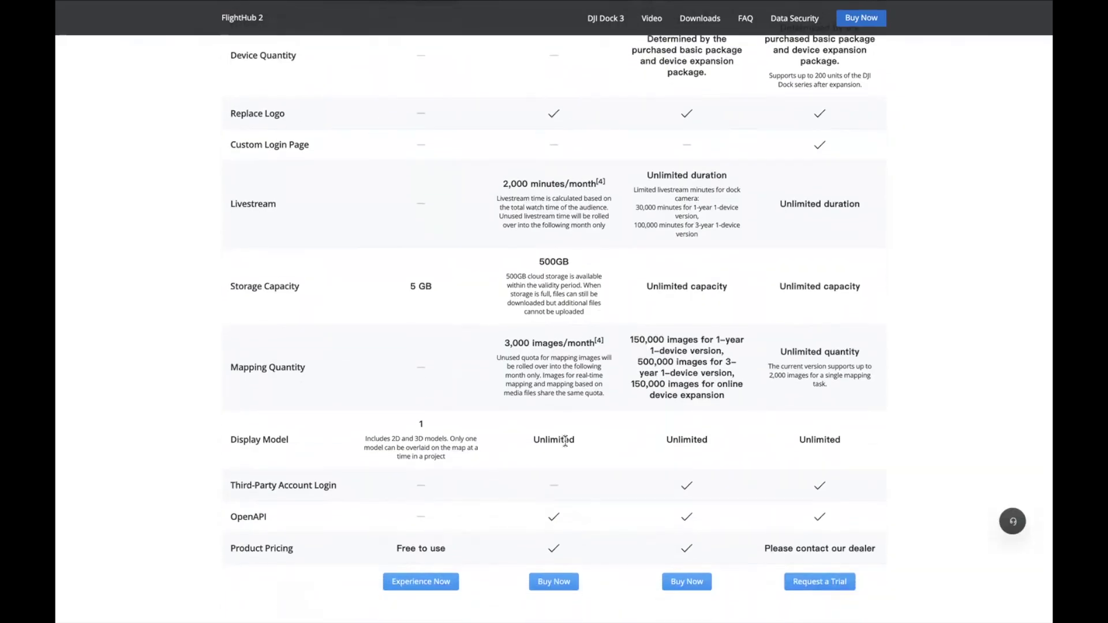
scroll(564, 440, "down", 2)
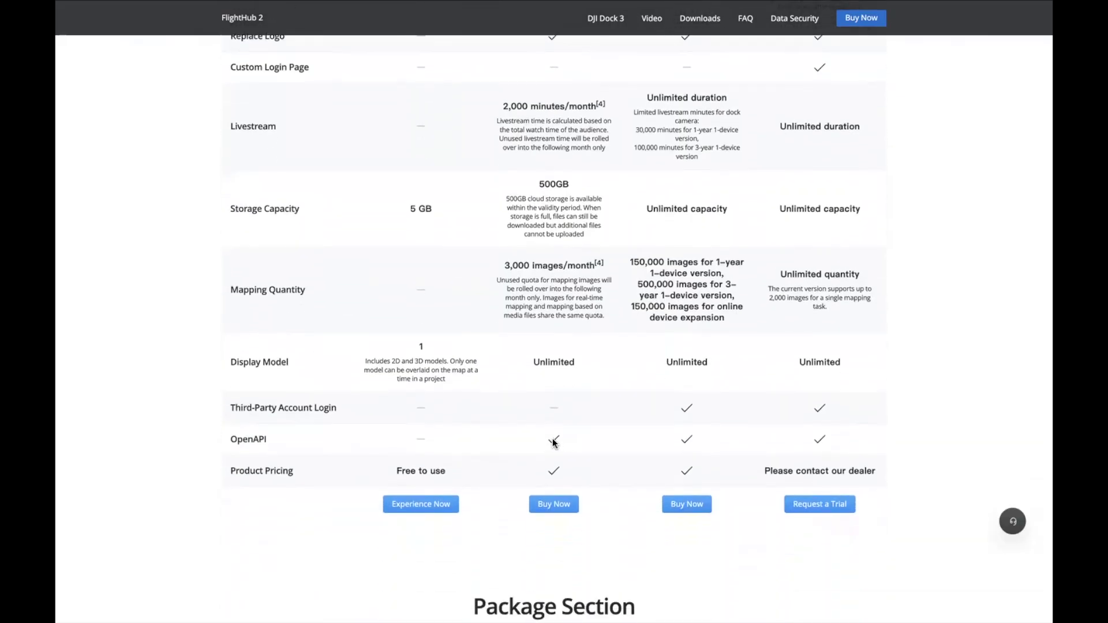
scroll(553, 443, "down", 1)
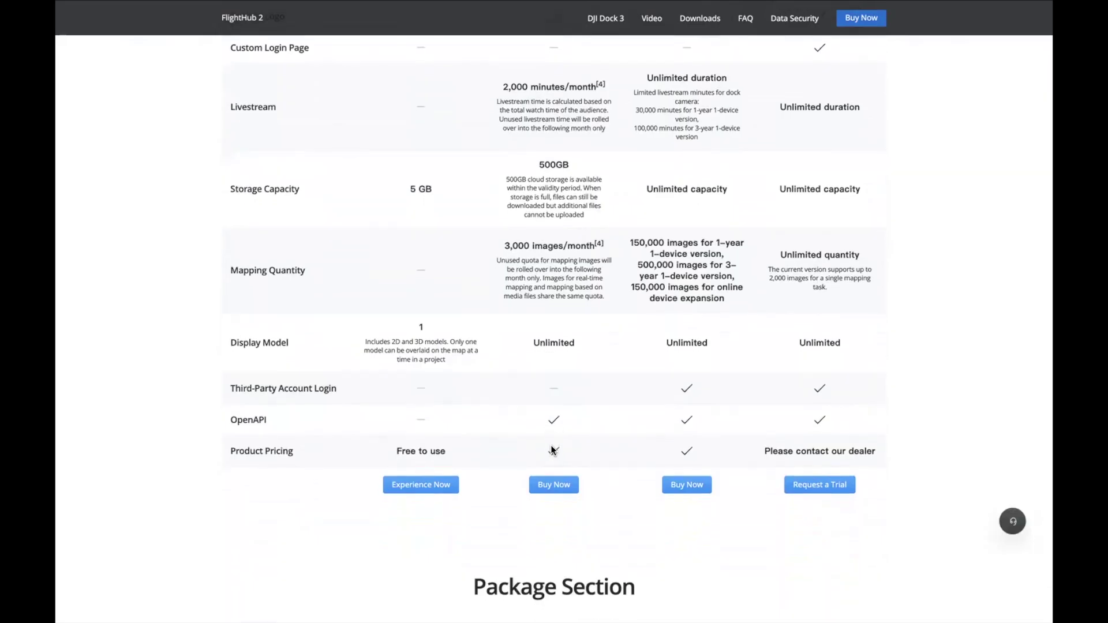
scroll(551, 449, "up", 4)
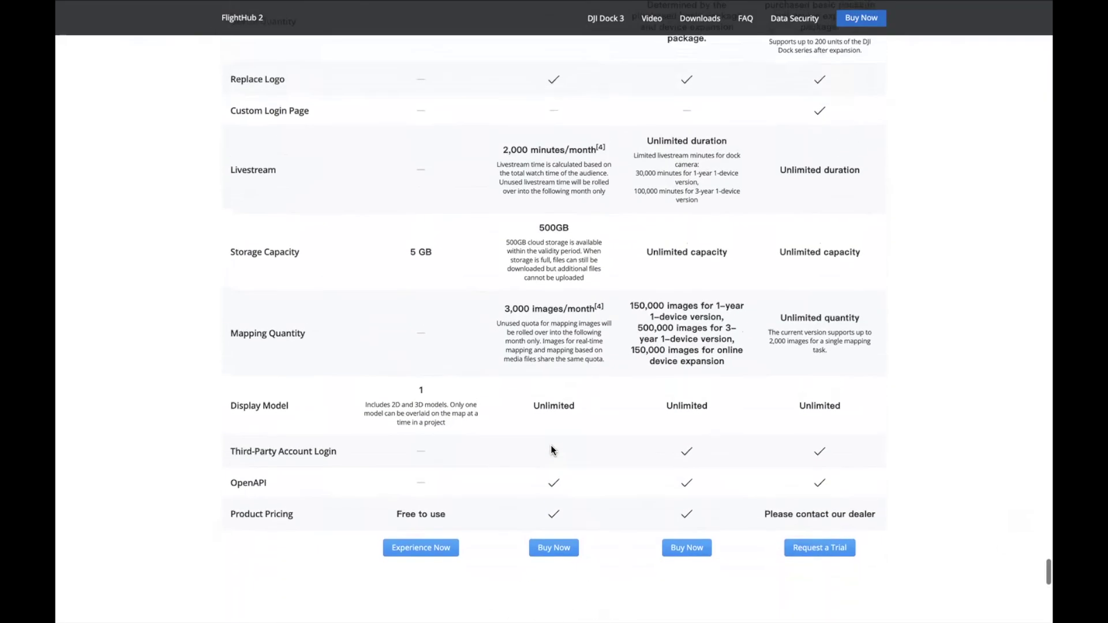
scroll(551, 445, "up", 4)
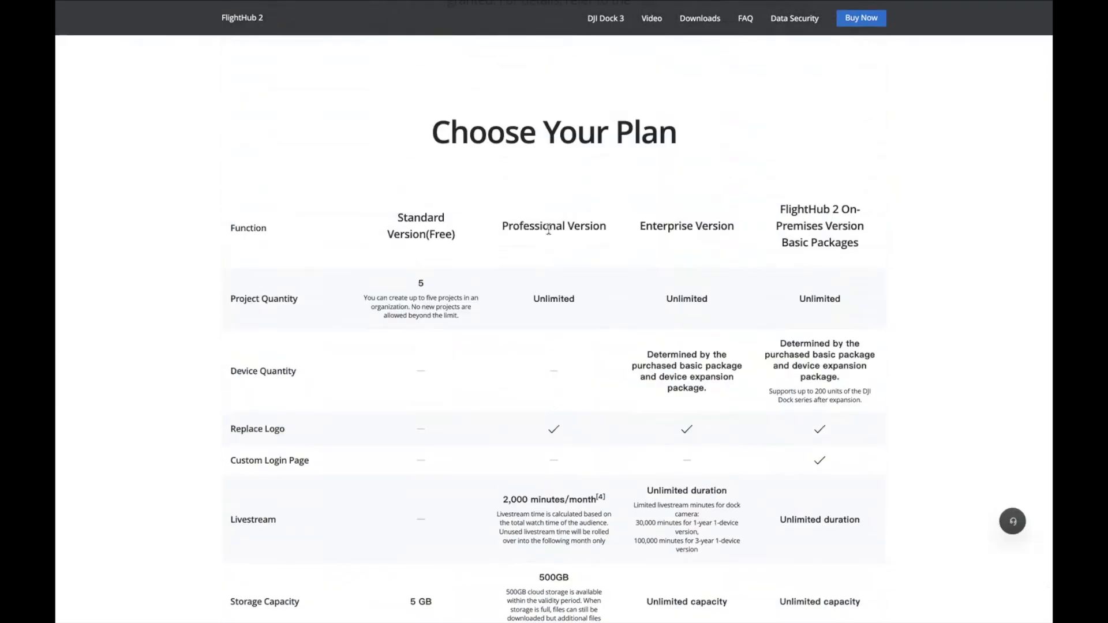
Check the Package section's Product Pricing row, then switch to the DJI Store tab
scroll(549, 229, "down", 4)
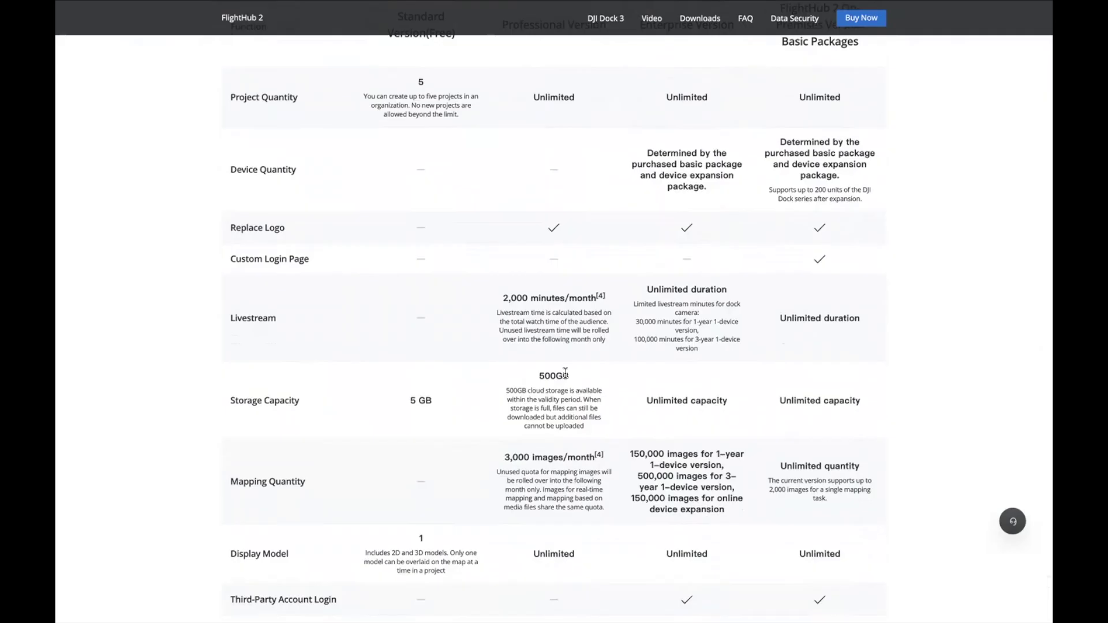
scroll(565, 373, "down", 9)
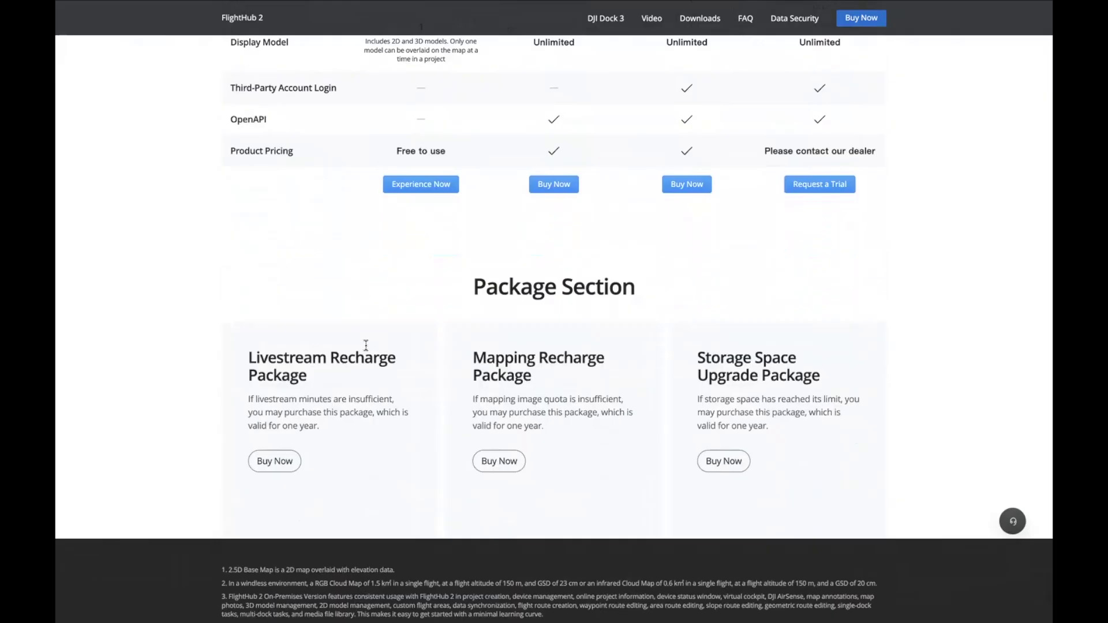
scroll(700, 374, "up", 1)
scroll(640, 325, "up", 13)
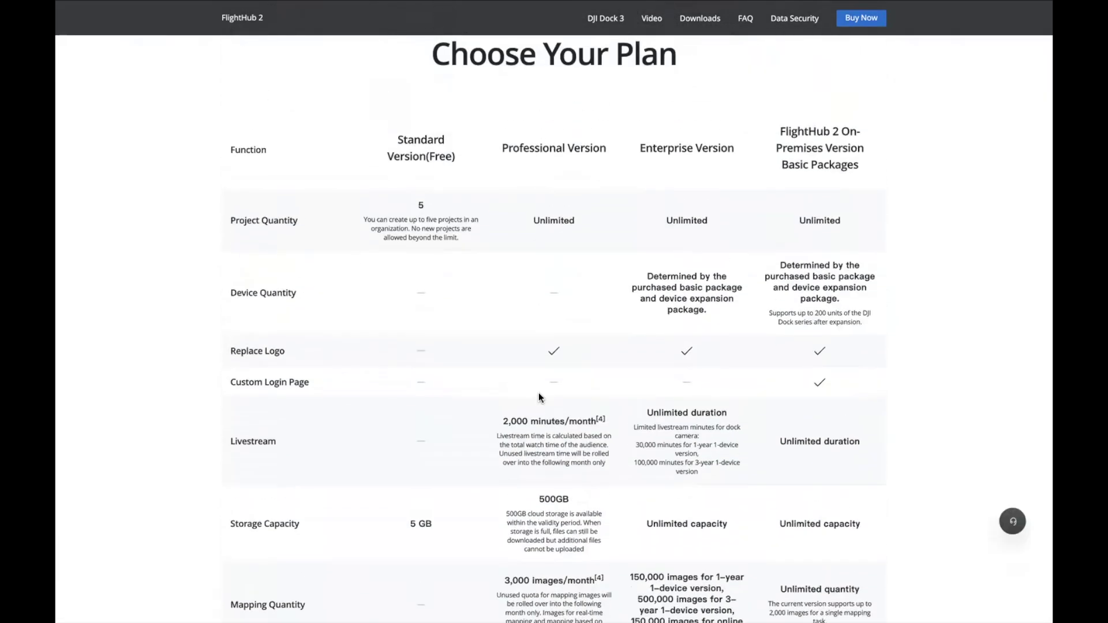
scroll(538, 393, "down", 1)
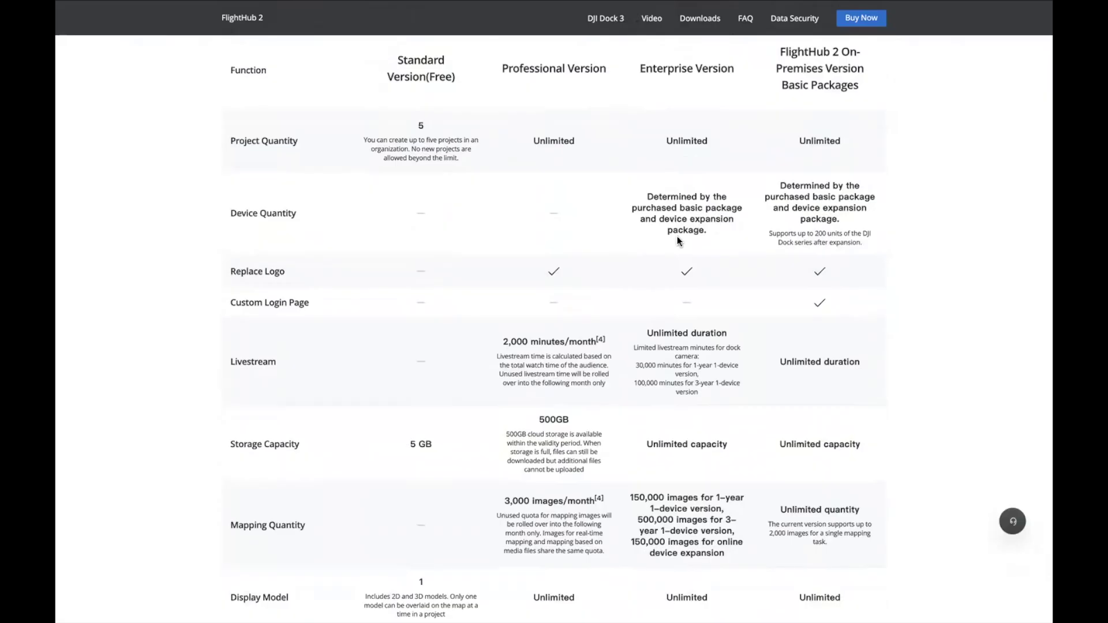
scroll(678, 241, "down", 1)
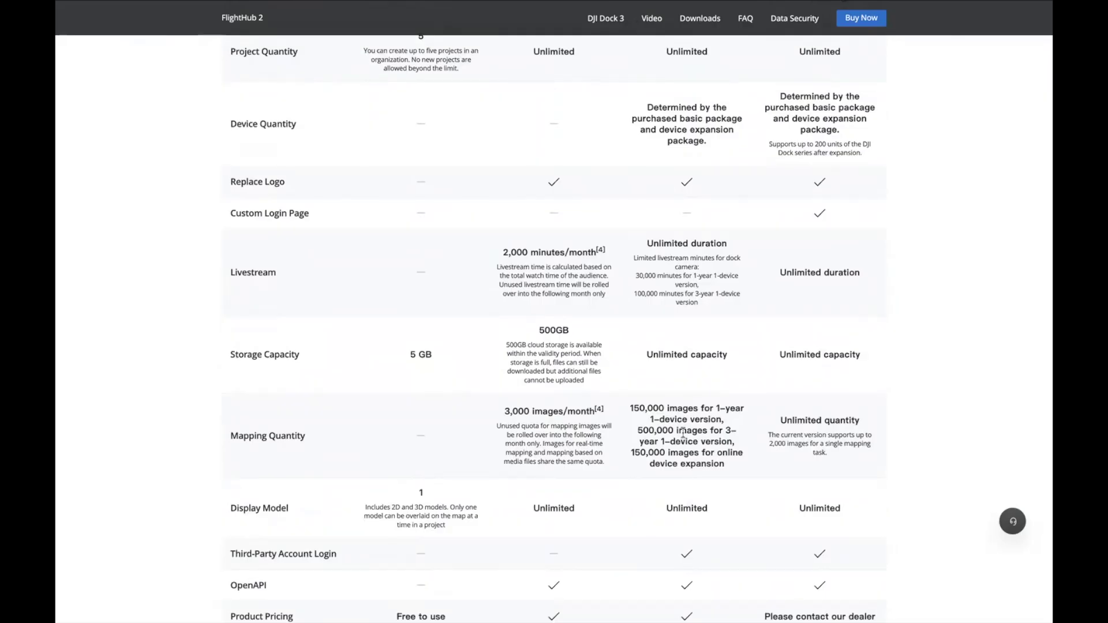
scroll(683, 433, "down", 1)
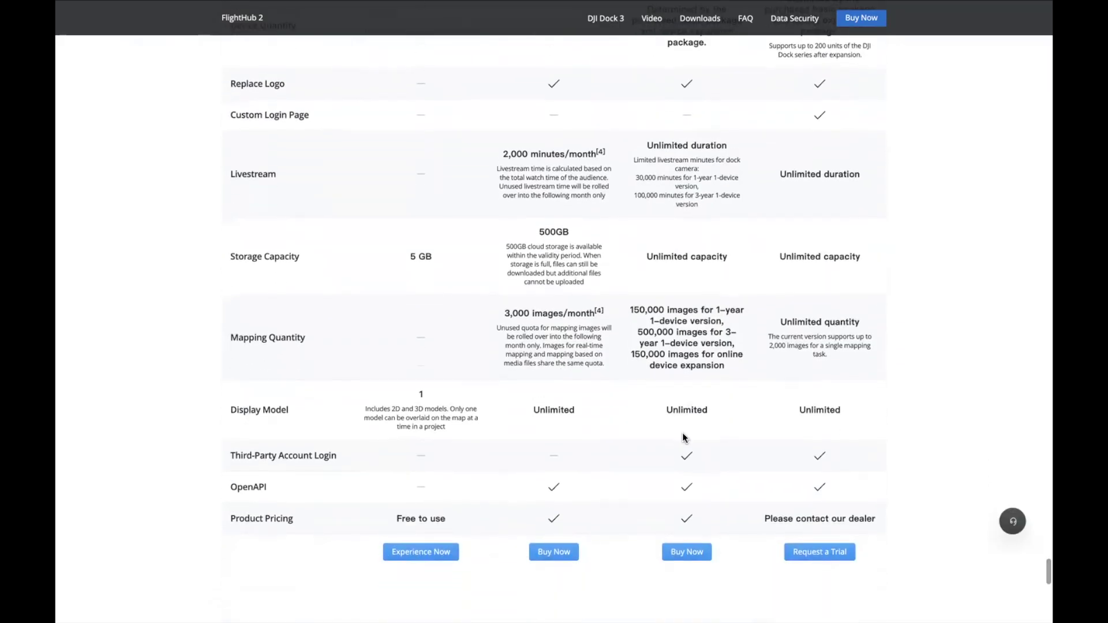
scroll(683, 437, "up", 1)
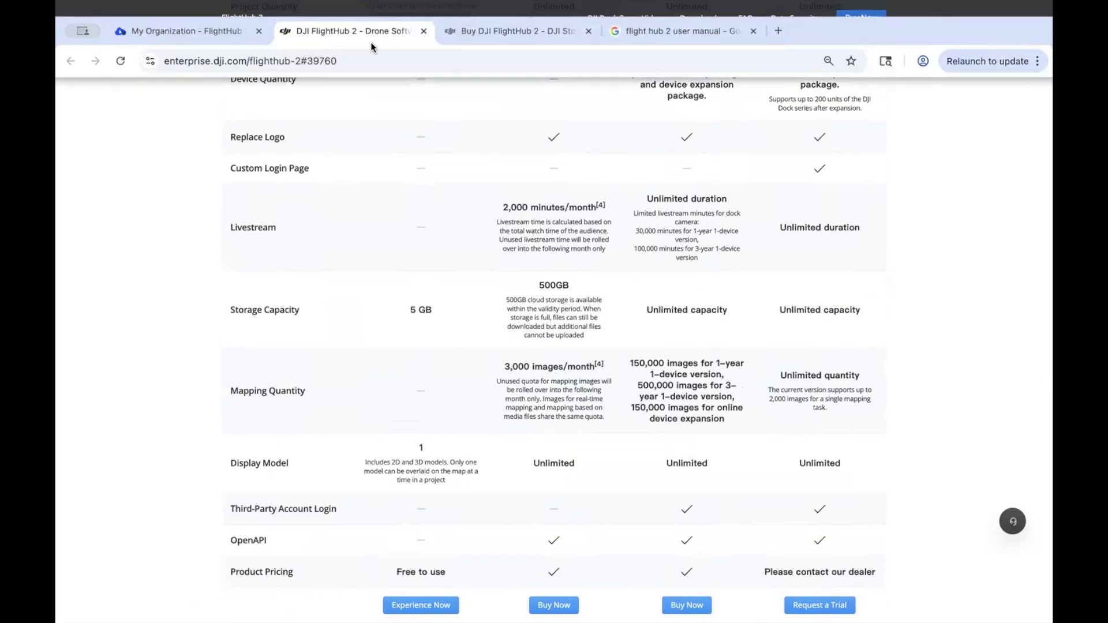
left_click(451, 27)
Select the 12-Month Plan for FlightHub 2 Professional Version, priced at USD $999
scroll(318, 293, "down", 1)
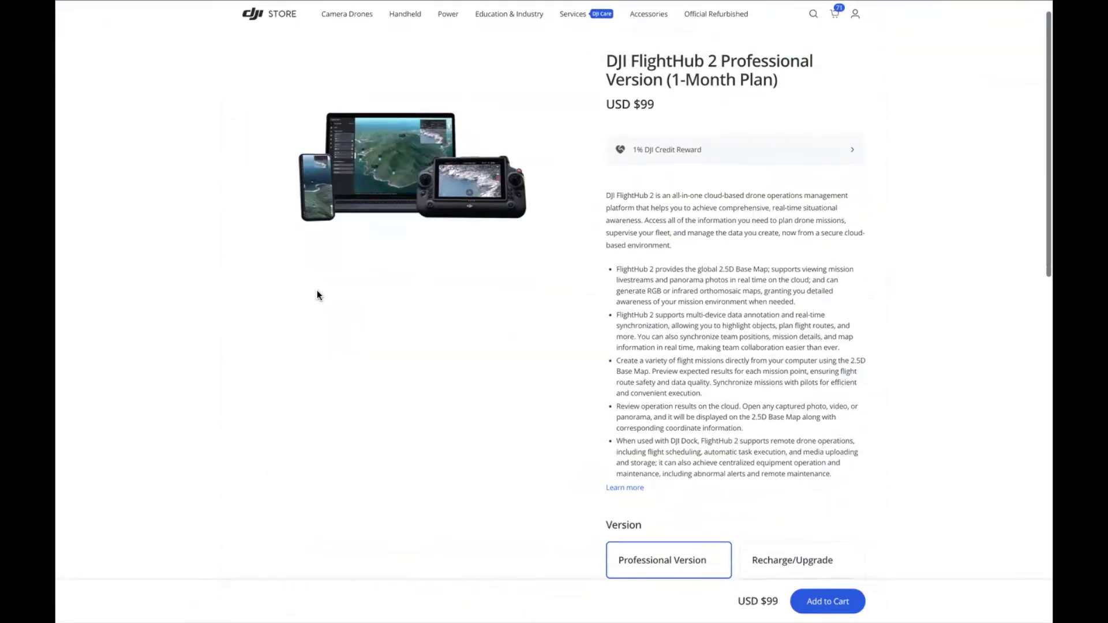
scroll(318, 293, "down", 1)
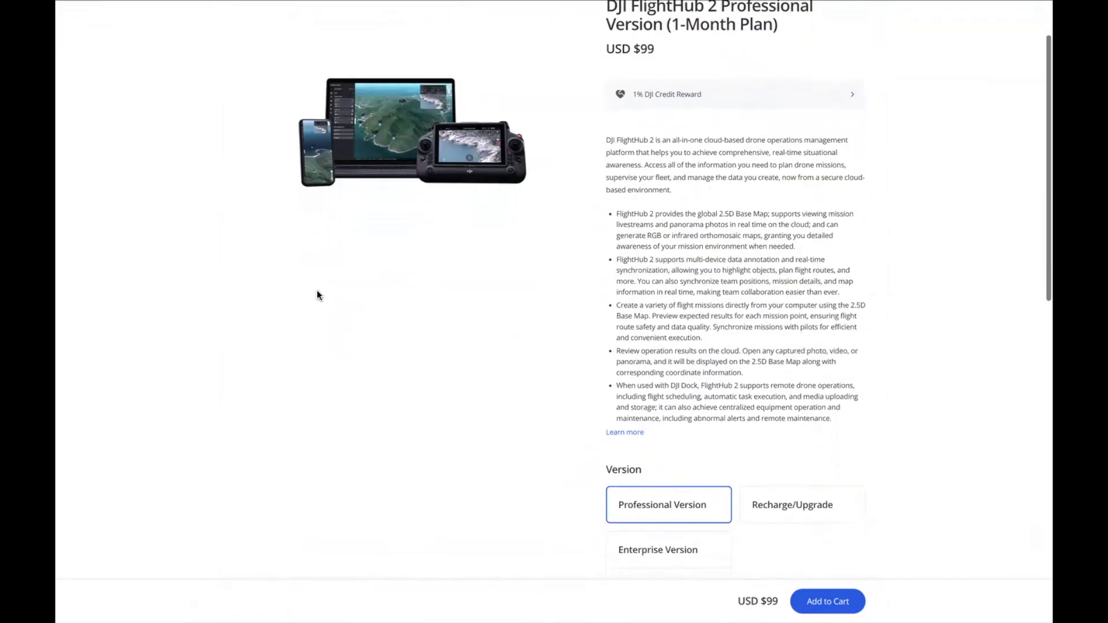
scroll(679, 467, "down", 2)
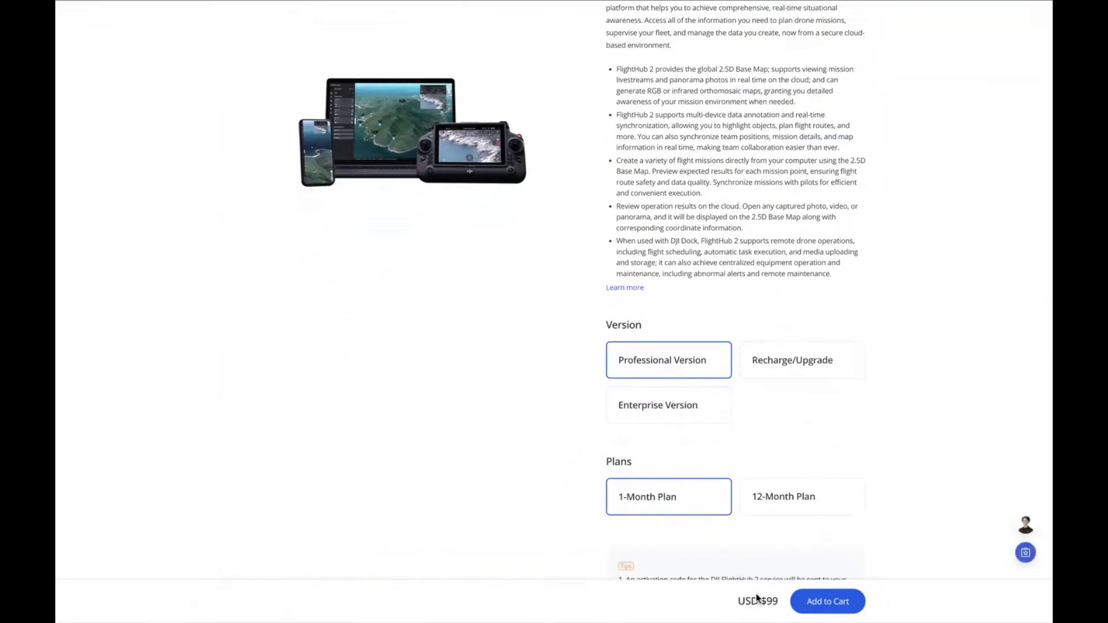
left_click(758, 499)
scroll(730, 445, "down", 1)
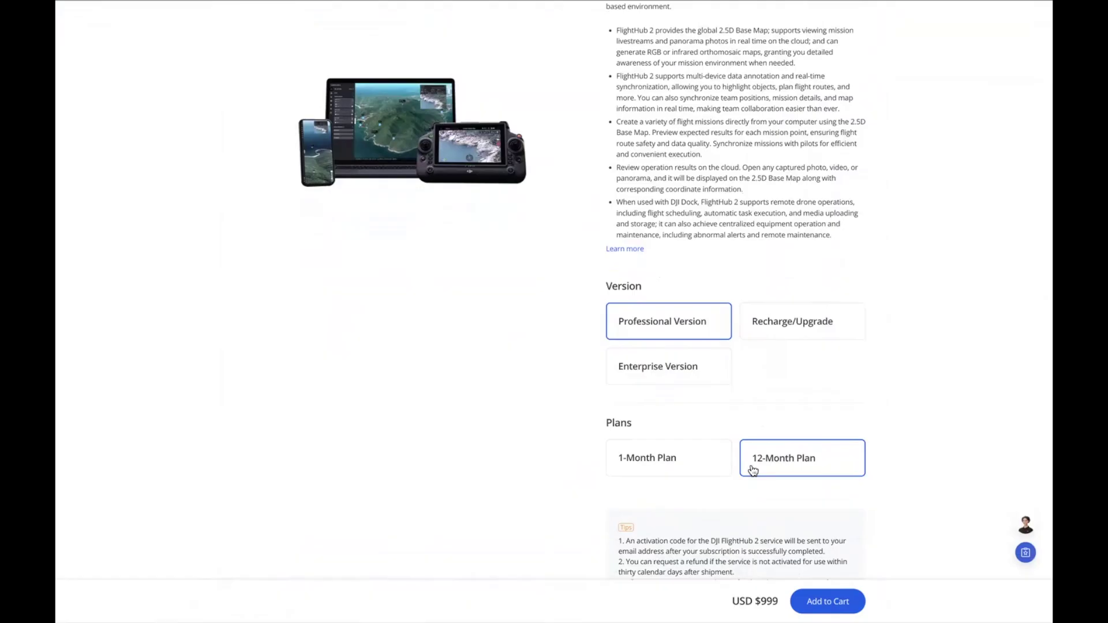
Try the 10,000 and 100,000 livestream minutes packages, then select Enterprise Version at USD $3,280
left_click(757, 324)
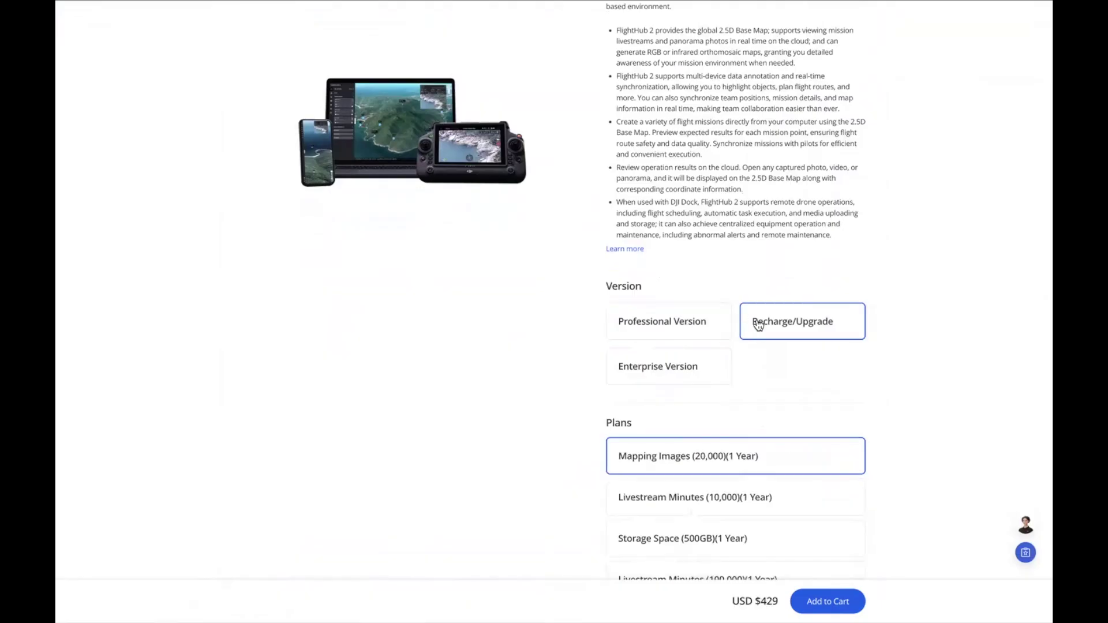
scroll(635, 381, "down", 1)
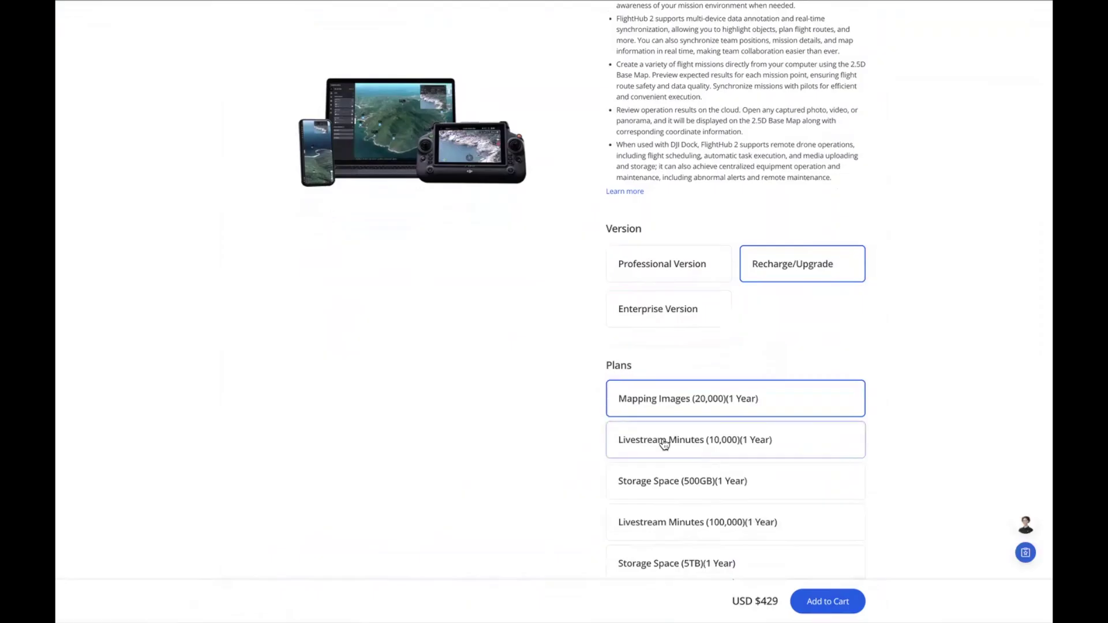
scroll(664, 443, "down", 1)
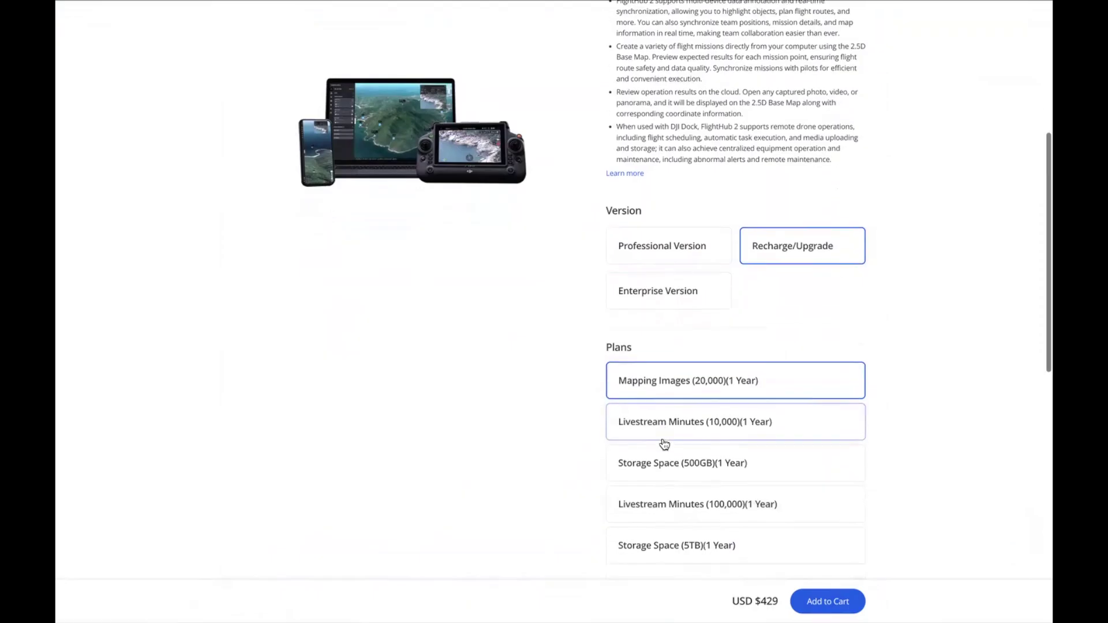
left_click(696, 429)
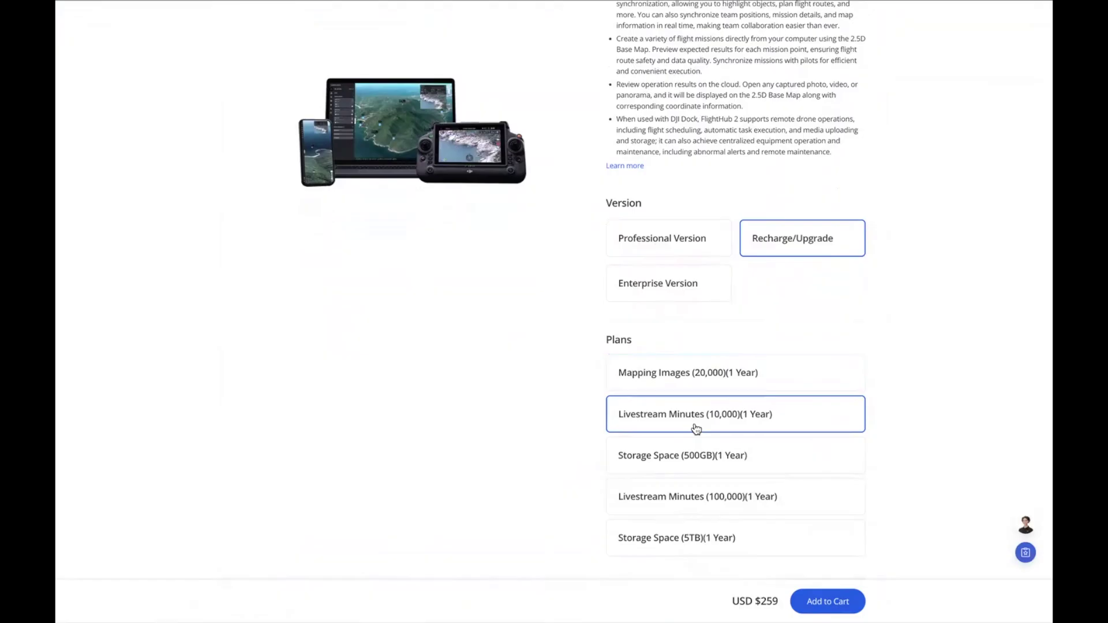
scroll(696, 428, "down", 1)
left_click(714, 493)
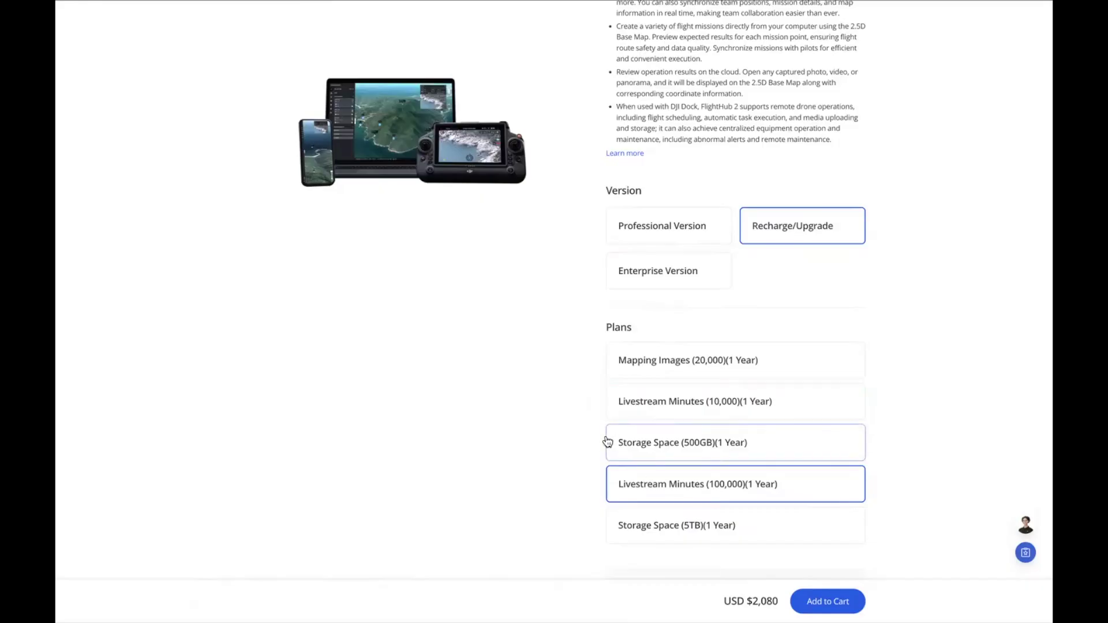
left_click(679, 285)
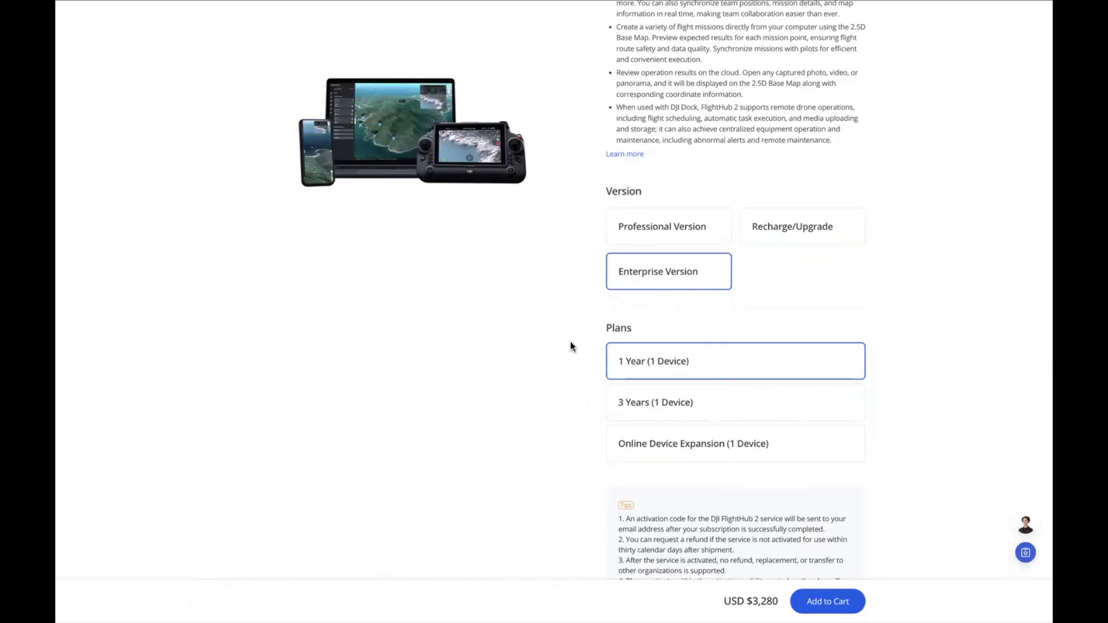
Compare the 3 Years and 1 Year plans, settling on Online Device Expansion at USD $2,630
left_click(675, 399)
left_click(665, 431)
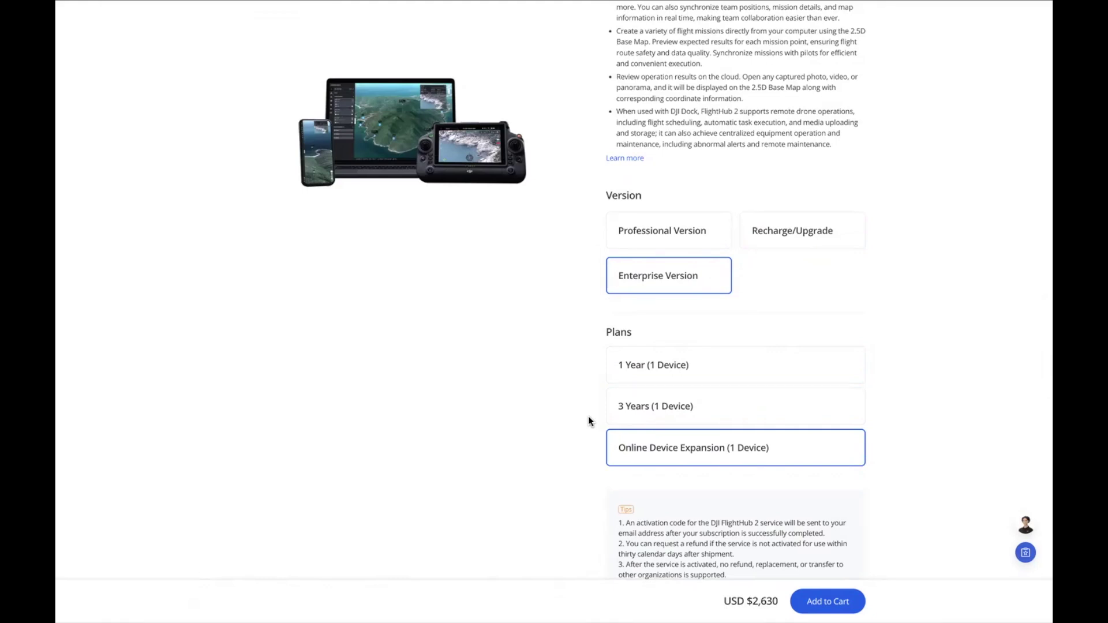
scroll(588, 416, "down", 1)
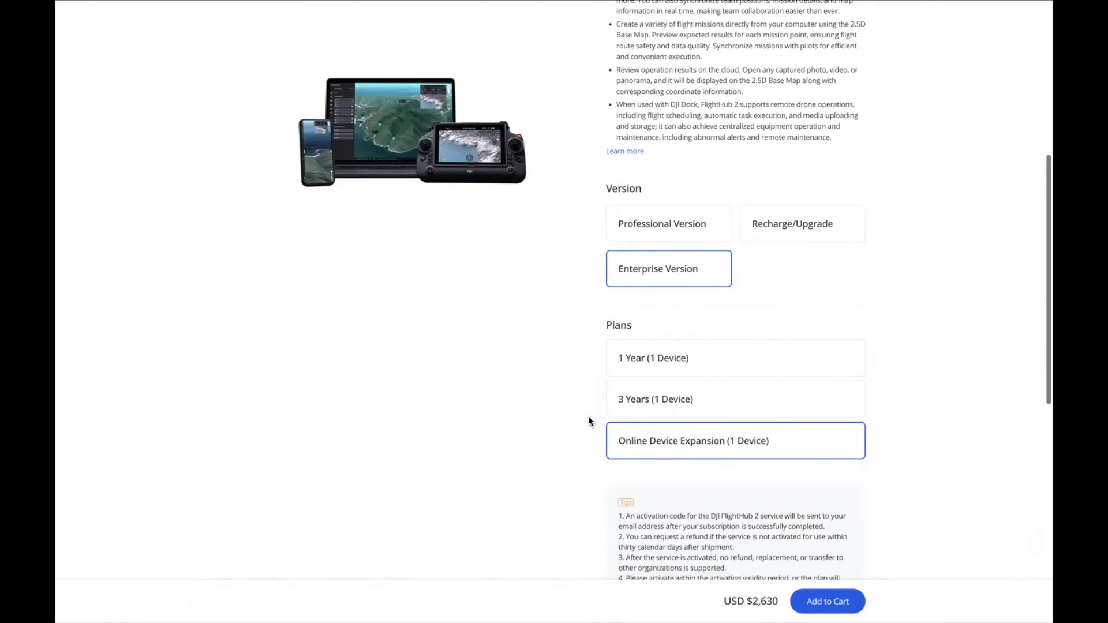
left_click(663, 372)
scroll(663, 372, "down", 1)
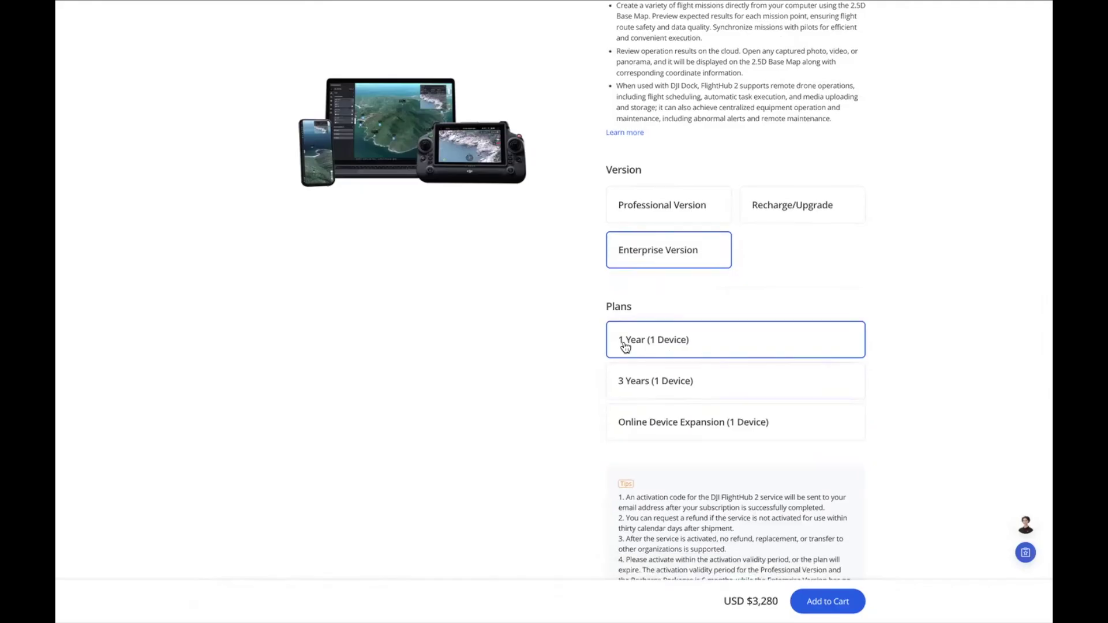
left_click(672, 431)
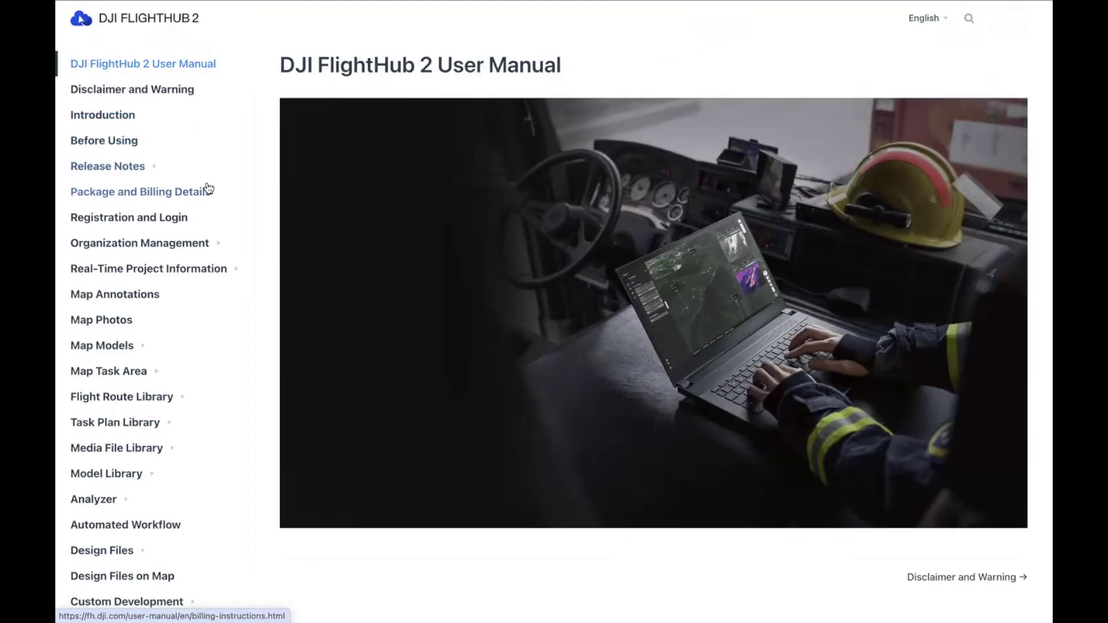
Open the Package and Billing Details section of the FlightHub 2 user manual
left_click(204, 198)
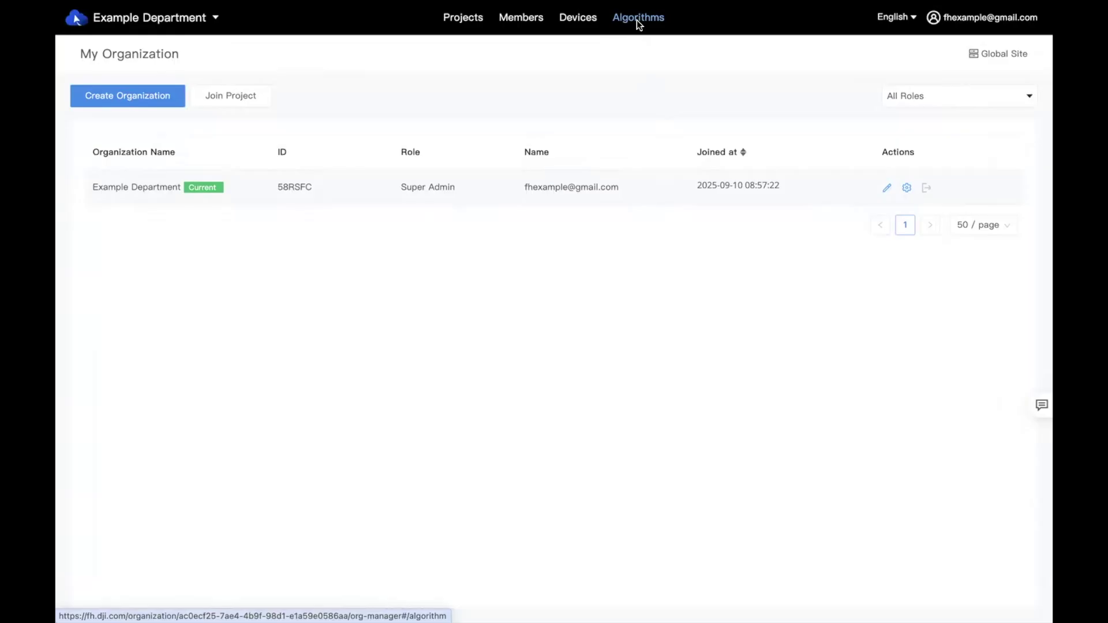
Check the organization's aircraft, including the offline Matrice 4T, then go to Members
left_click(580, 20)
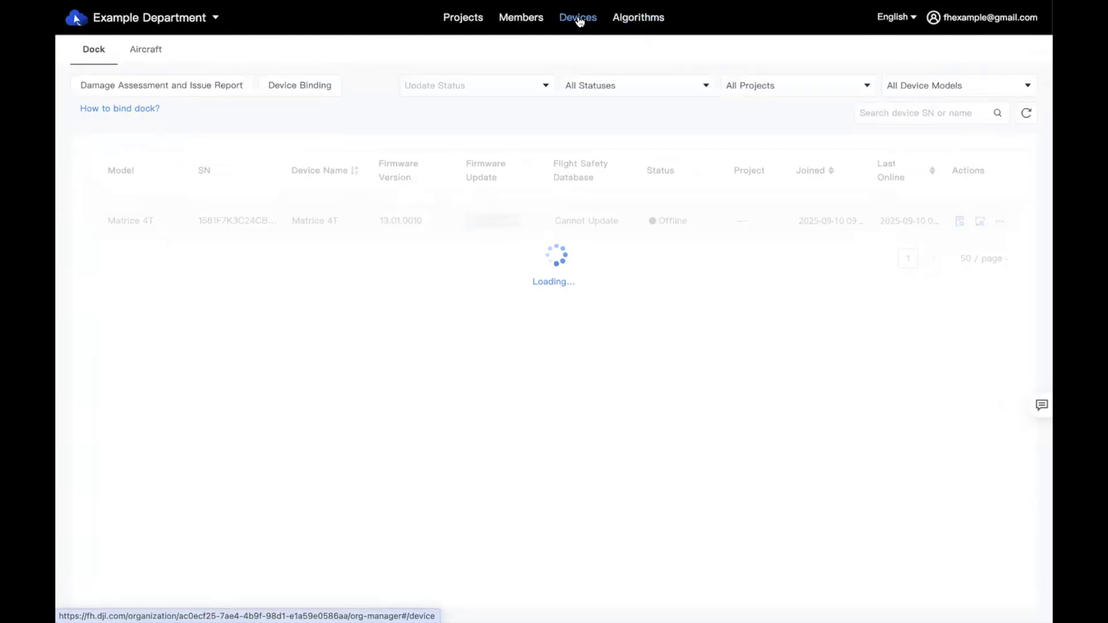
left_click(137, 52)
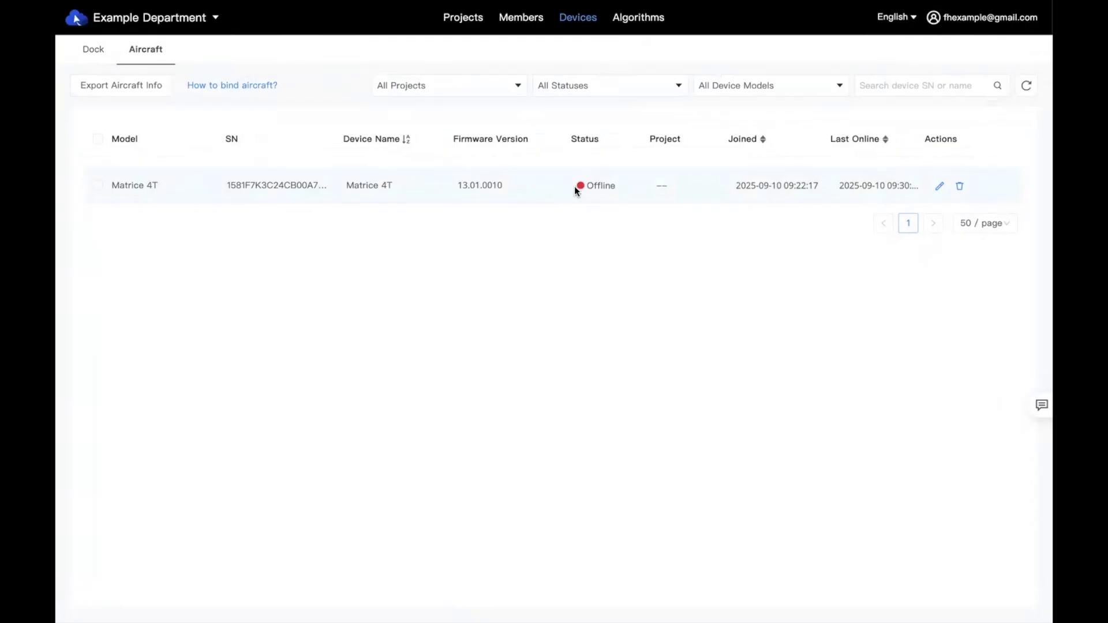
left_click(520, 20)
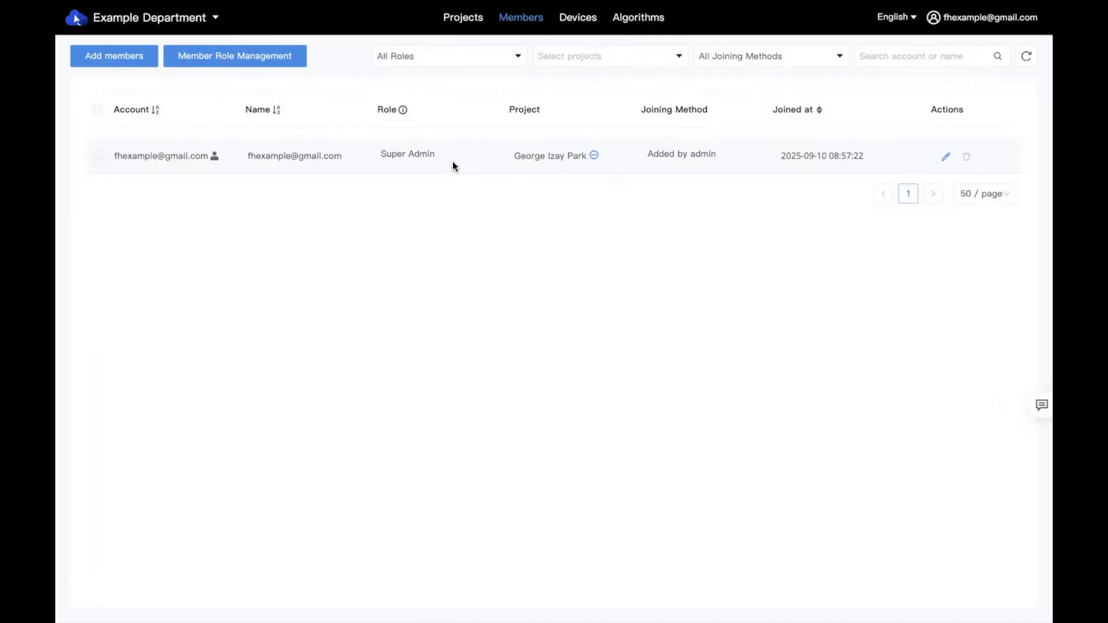
Add a member with the support e-mail as account and the name 'Example Member'
left_click(133, 58)
left_click(366, 350)
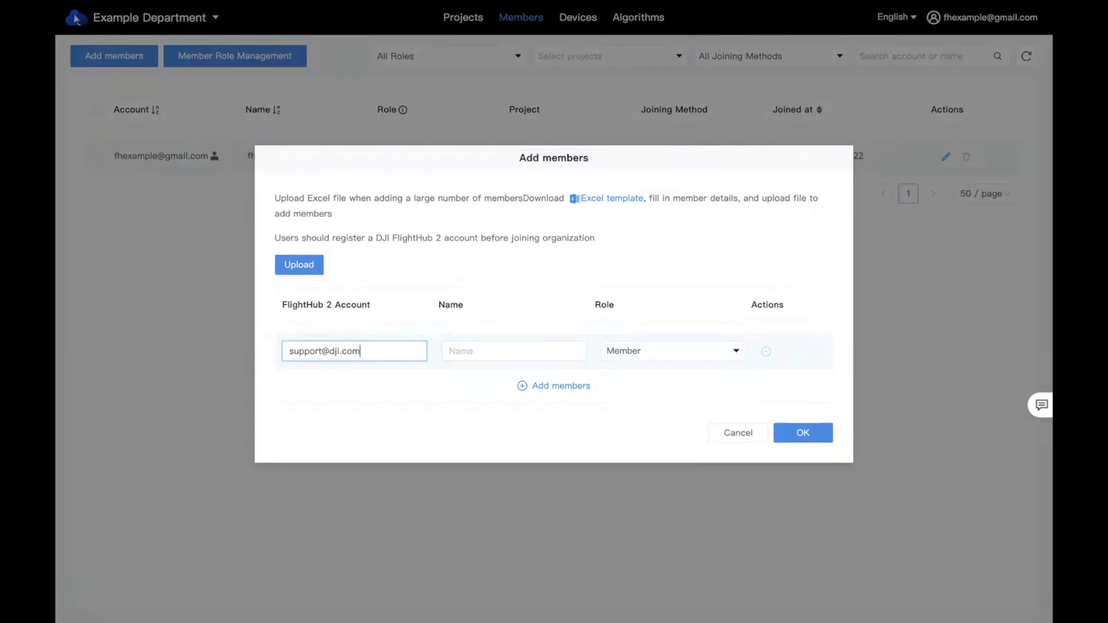
key("Tab")
type("Example Member")
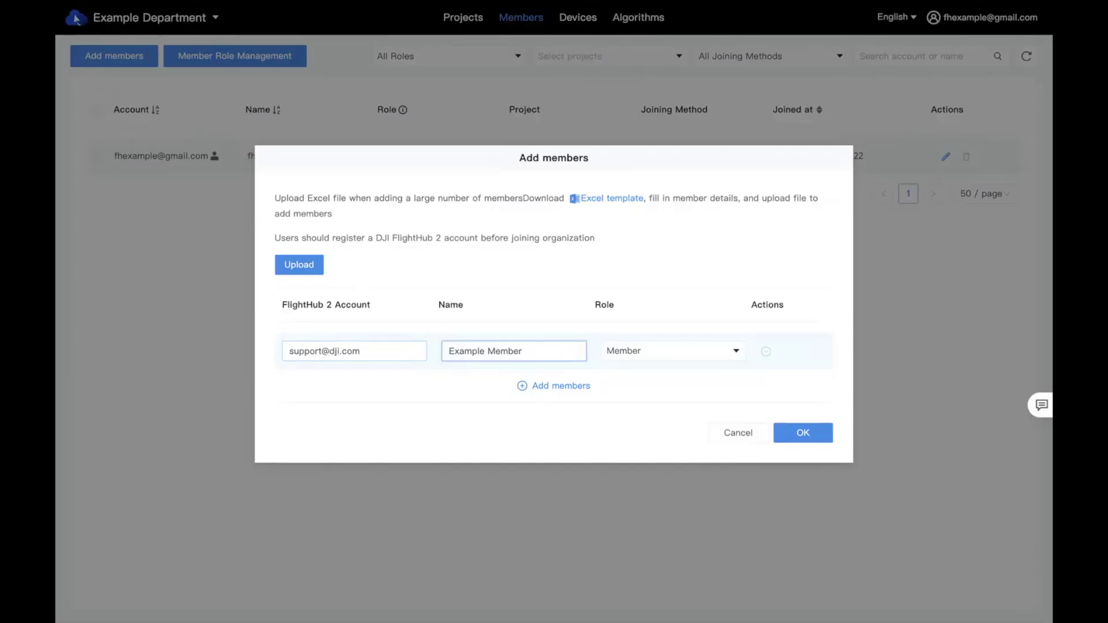
left_click(799, 434)
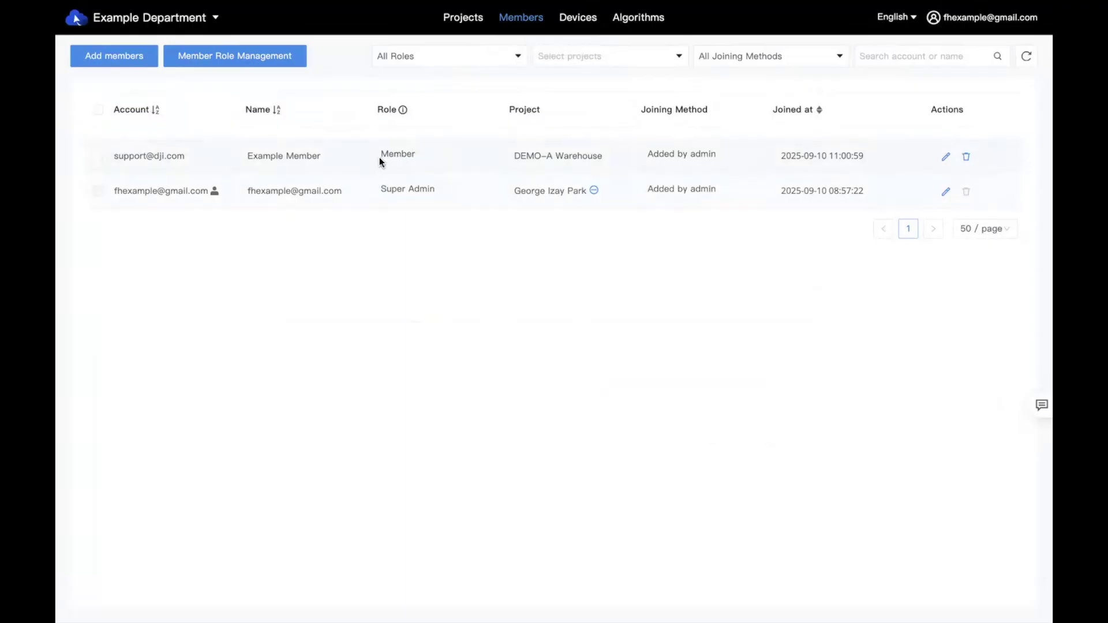
left_click_drag(381, 153, 434, 154)
Inspect the Organization Roles permission matrix in Member Role Management, then return to Project Roles
left_click(355, 90)
left_click(236, 61)
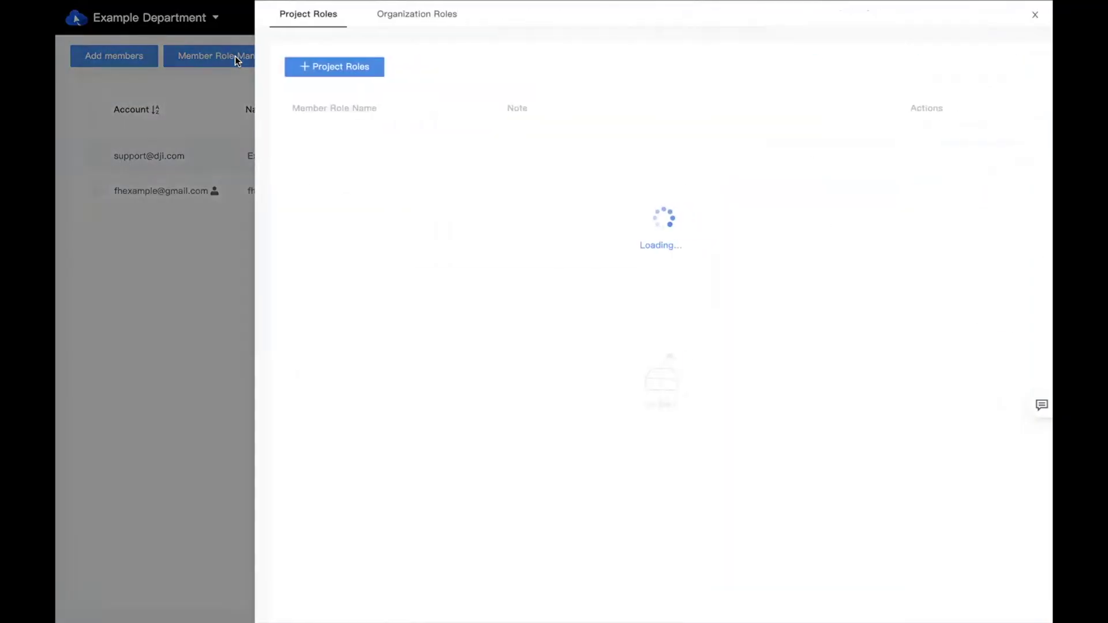
left_click(413, 22)
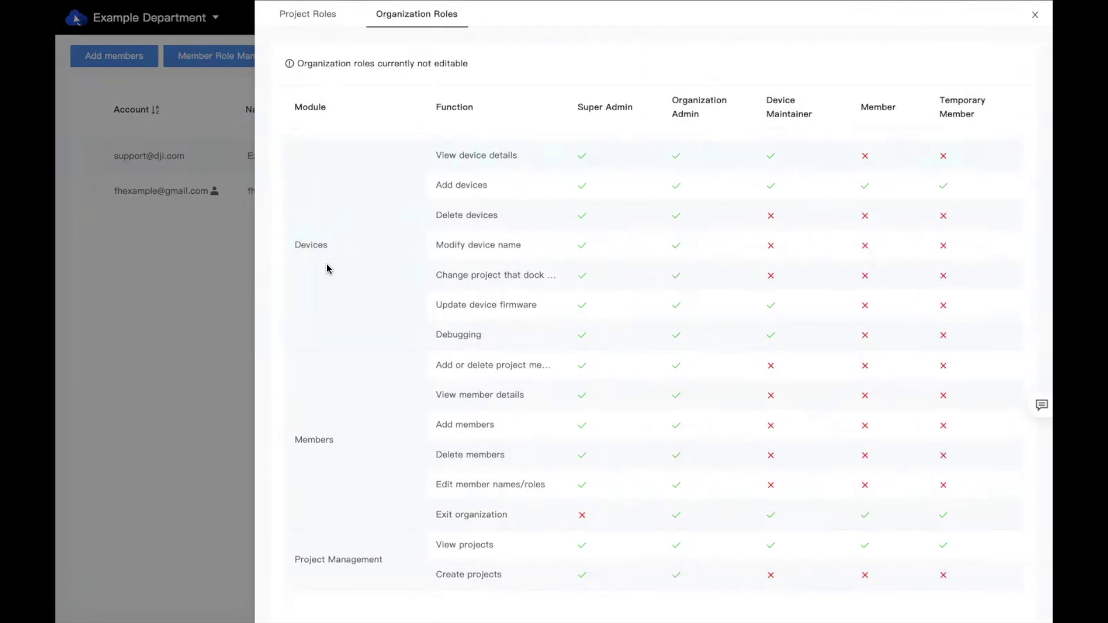
scroll(326, 264, "down", 1)
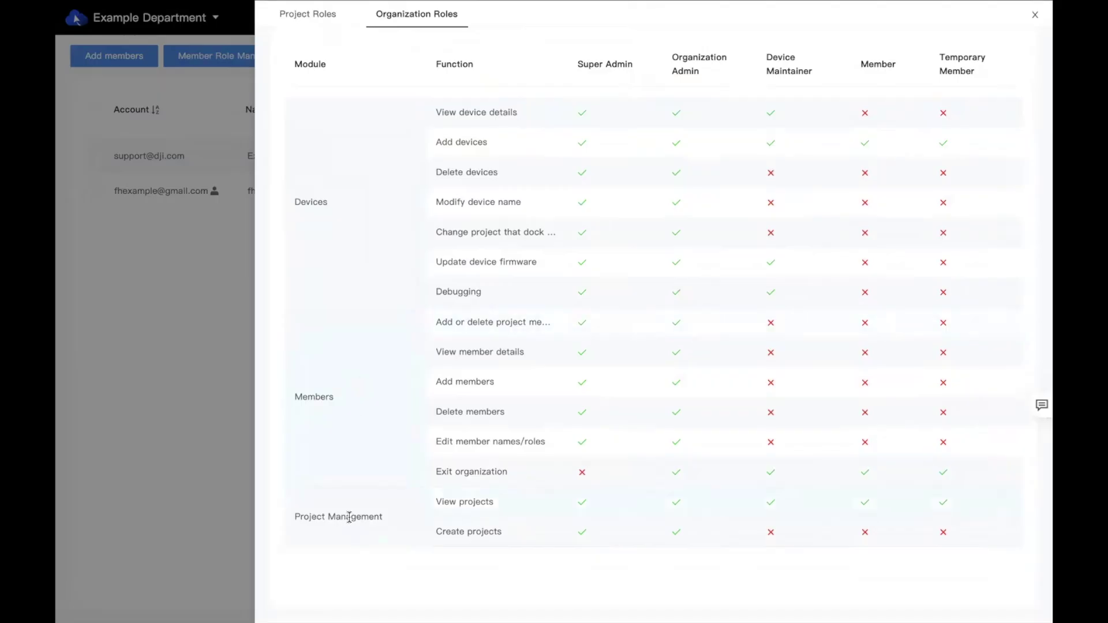
scroll(379, 354, "up", 1)
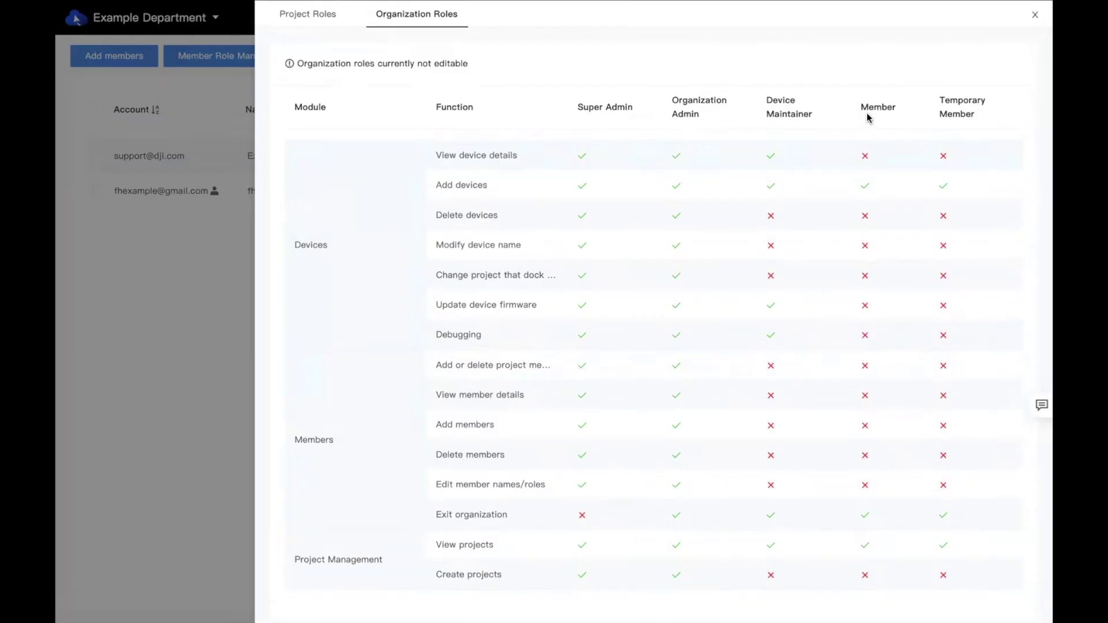
scroll(768, 144, "down", 1)
scroll(769, 147, "up", 1)
left_click(310, 19)
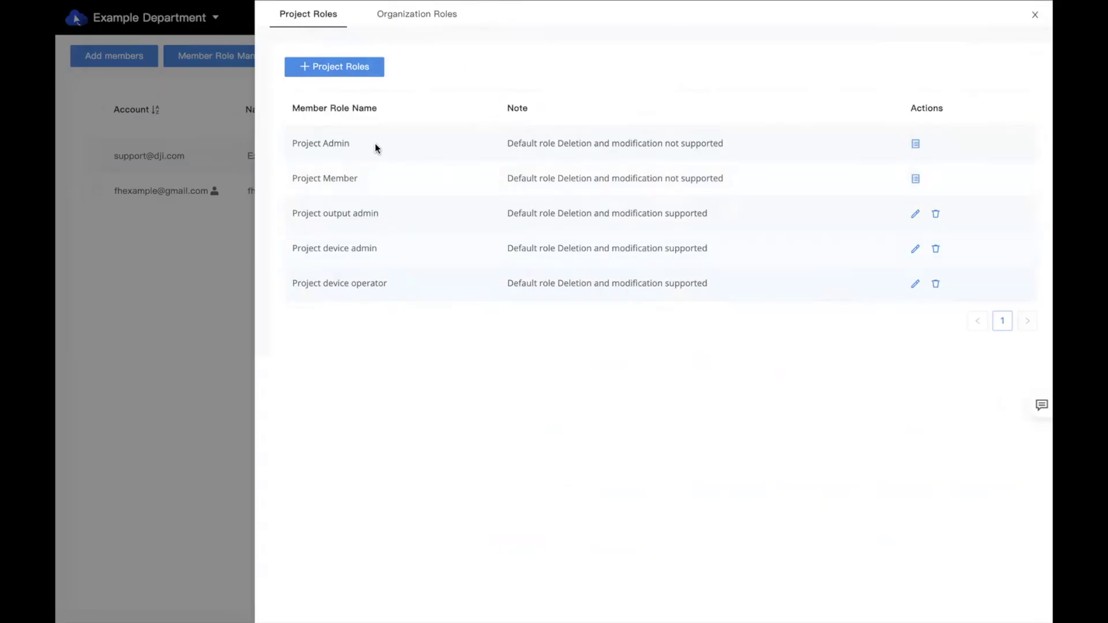
left_click(339, 72)
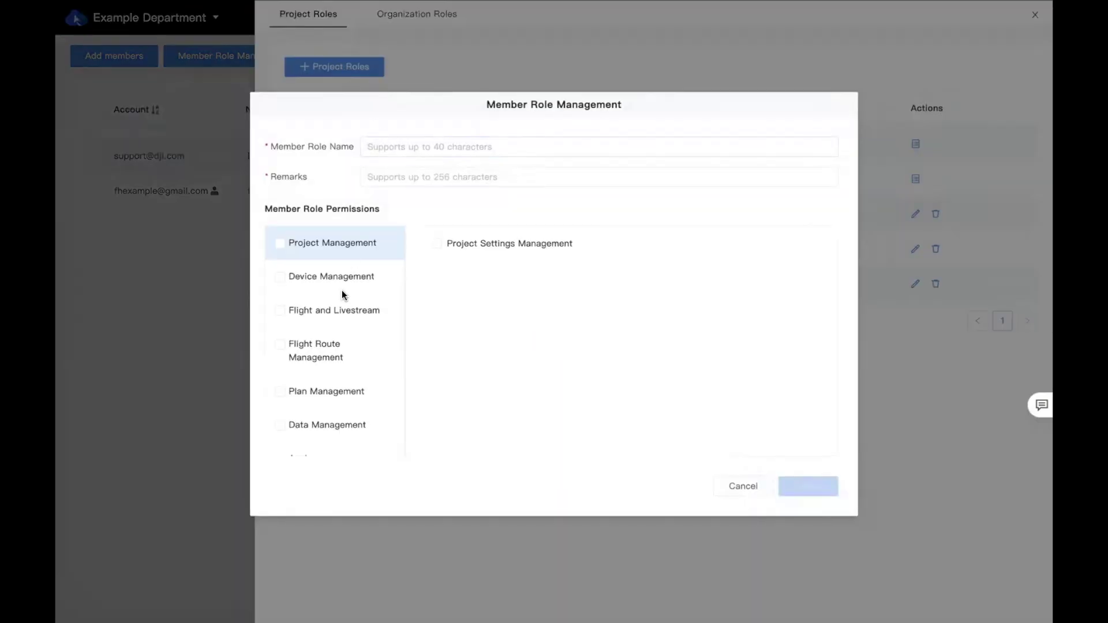
scroll(333, 286, "down", 2)
scroll(331, 300, "up", 2)
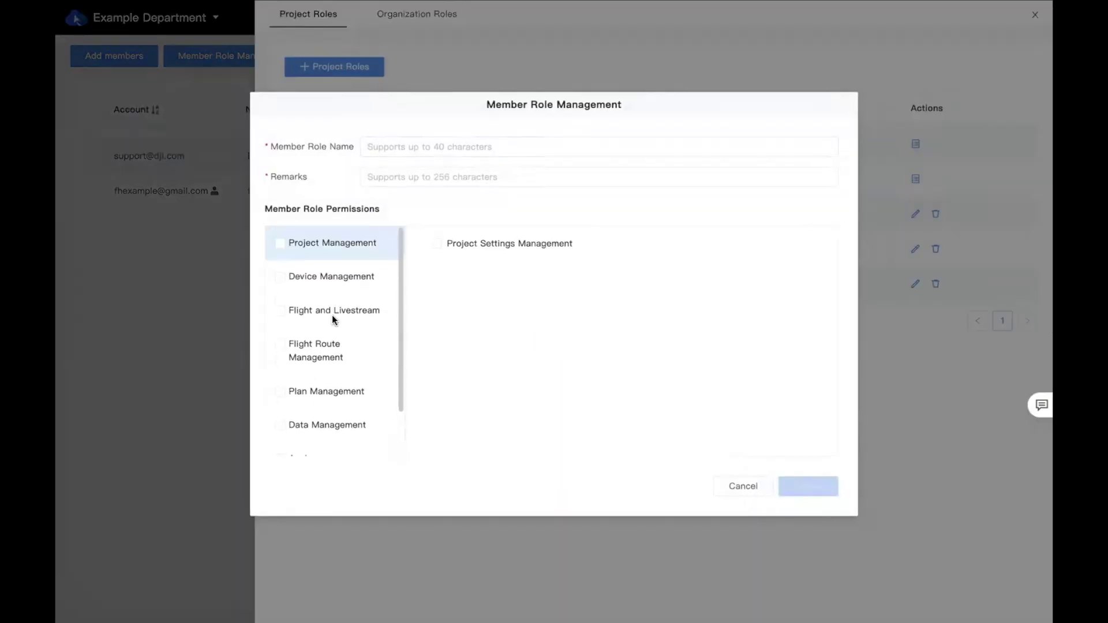
left_click(742, 487)
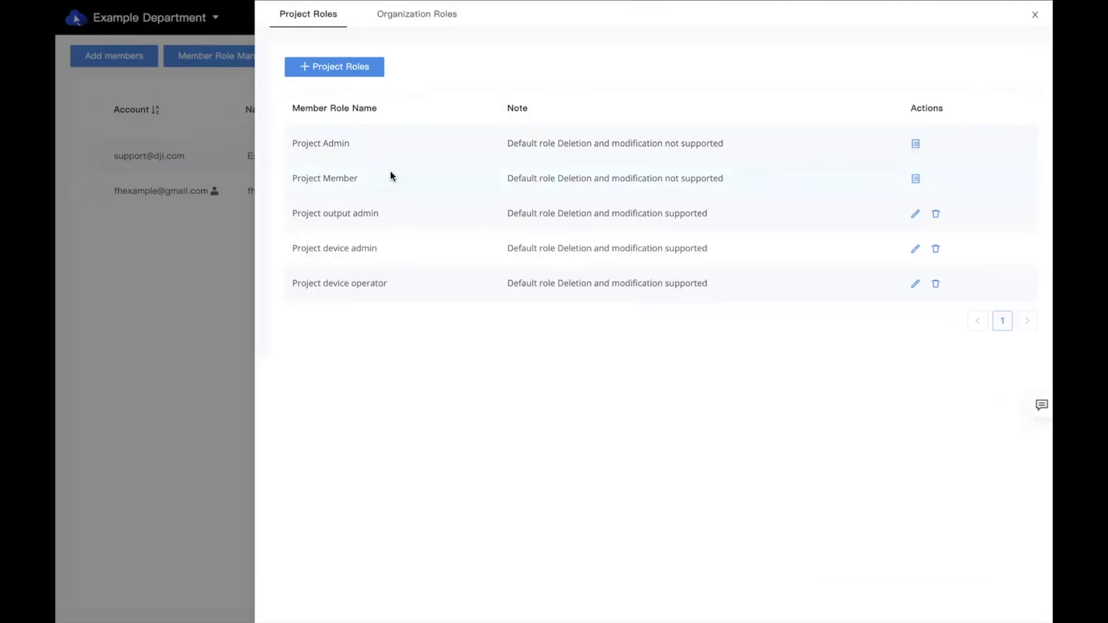
Close role management, go to Projects, and show the George Izay Park project's options
left_click(192, 244)
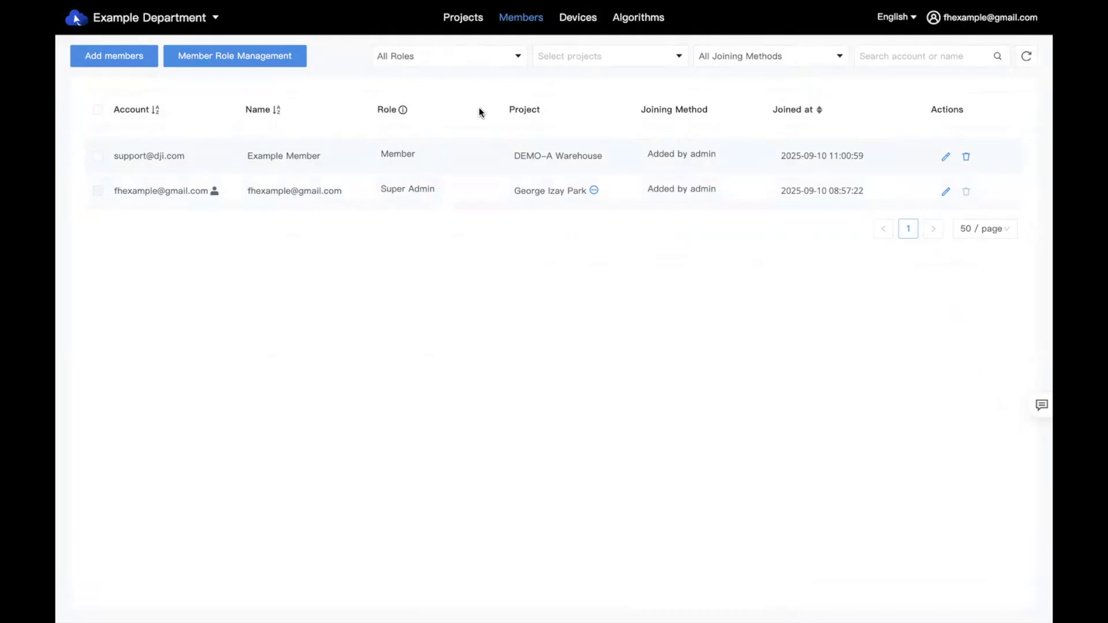
left_click(456, 22)
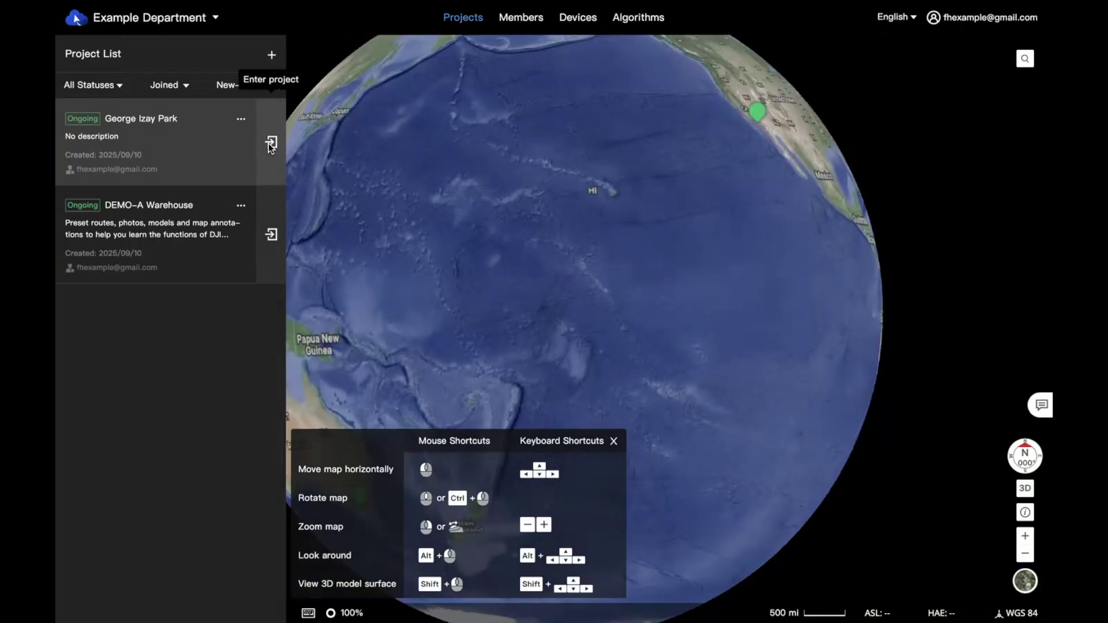
left_click(241, 121)
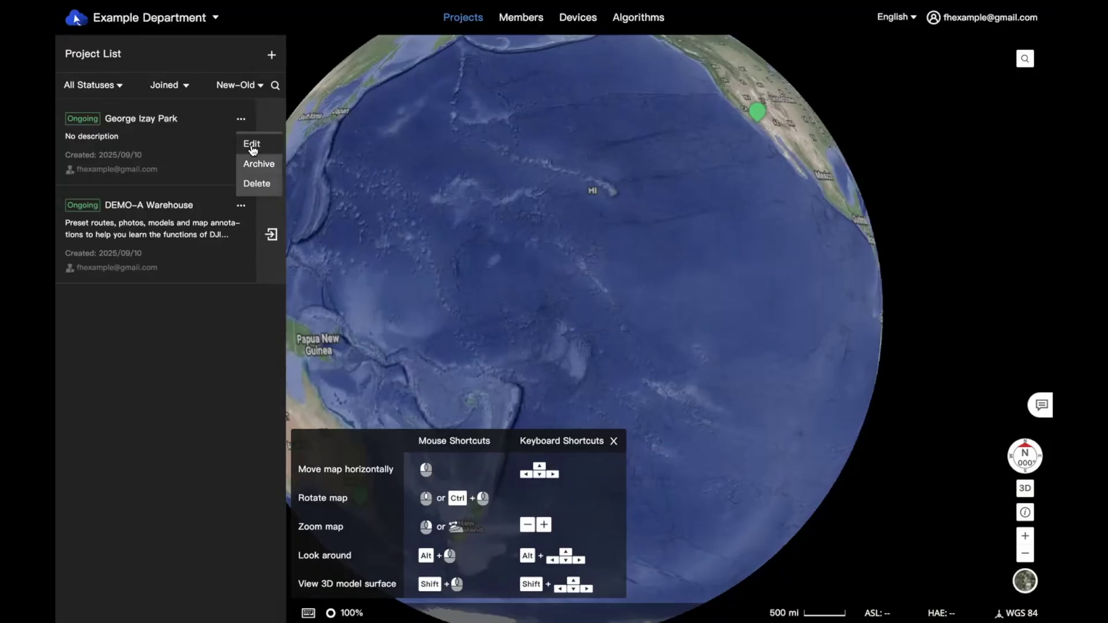
Choose Edit for George Izay Park and scroll through its project info form
left_click(253, 149)
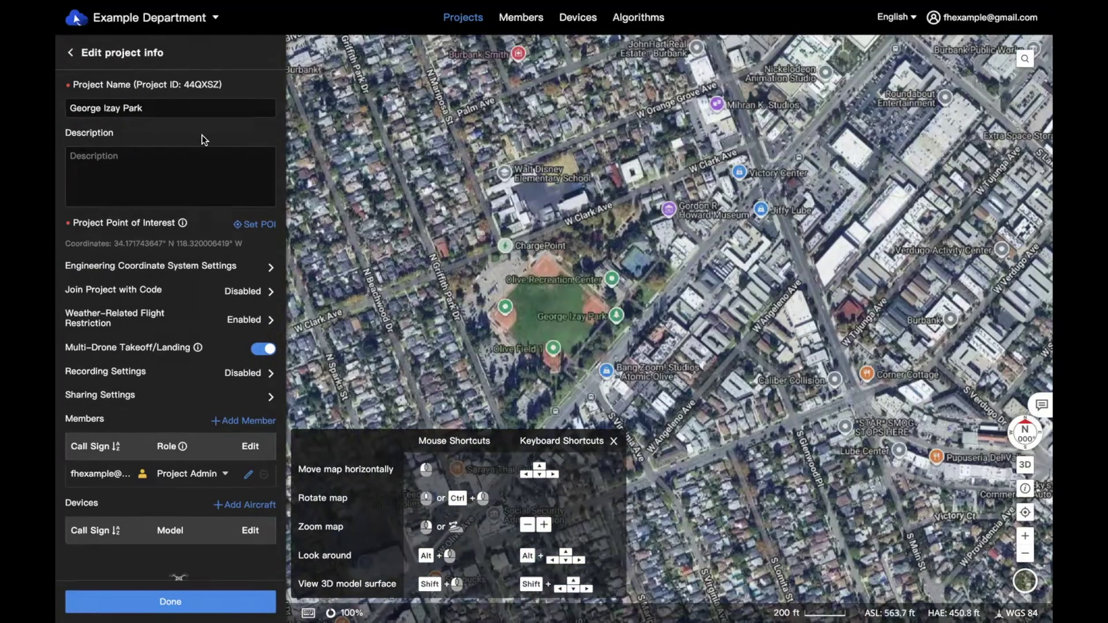
scroll(204, 138, "down", 1)
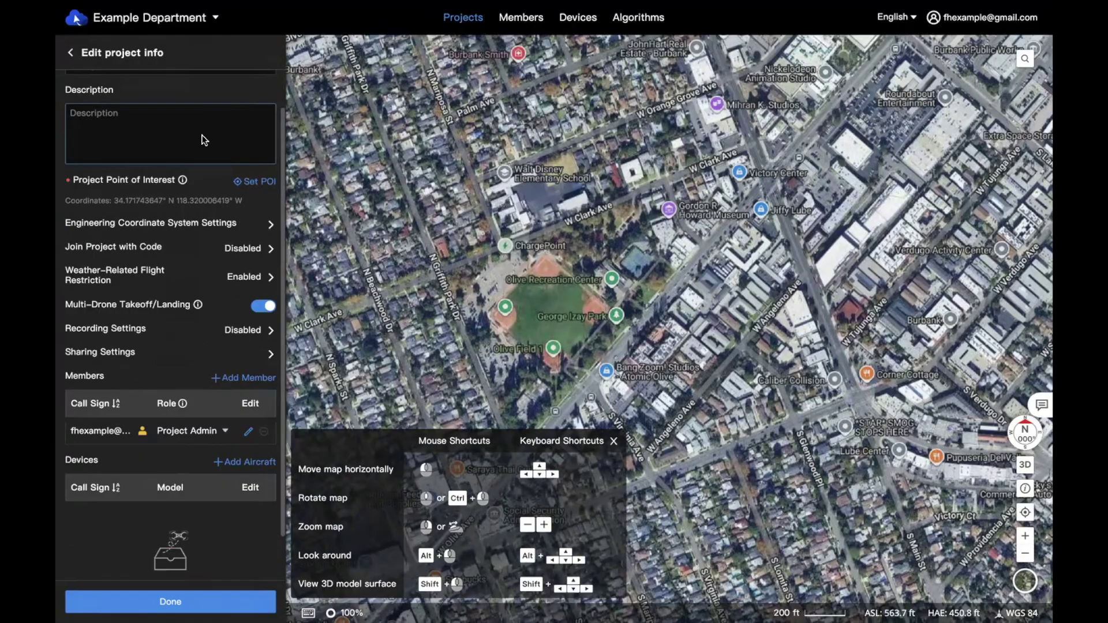
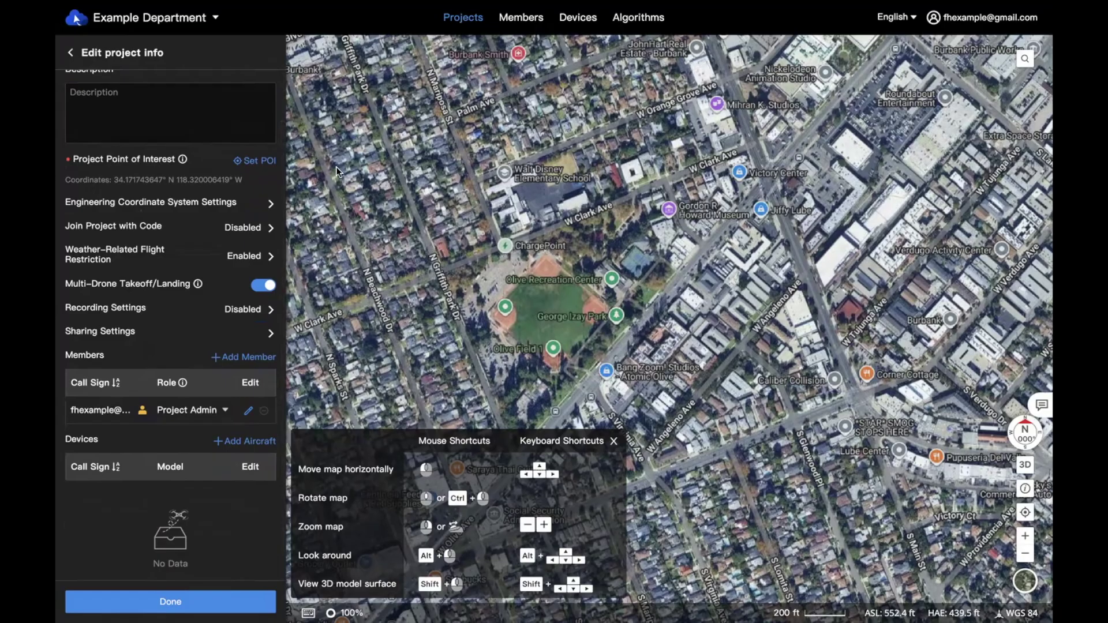
Switch on Join Project with Code so a join code is generated, then close the panel
left_click(412, 187)
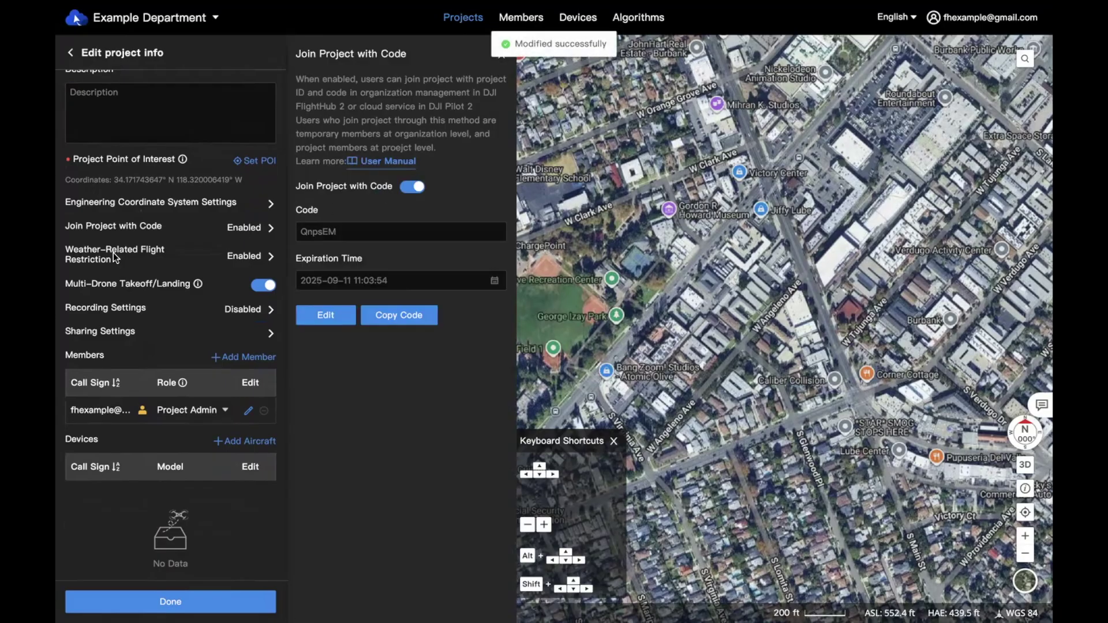
scroll(113, 252, "up", 1)
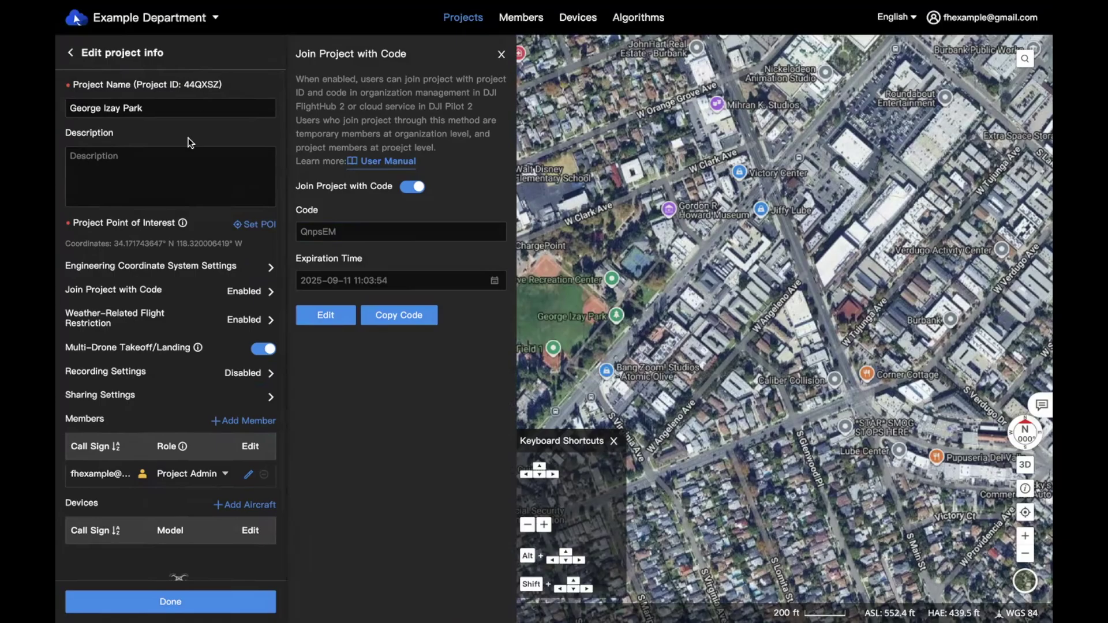
scroll(188, 138, "down", 1)
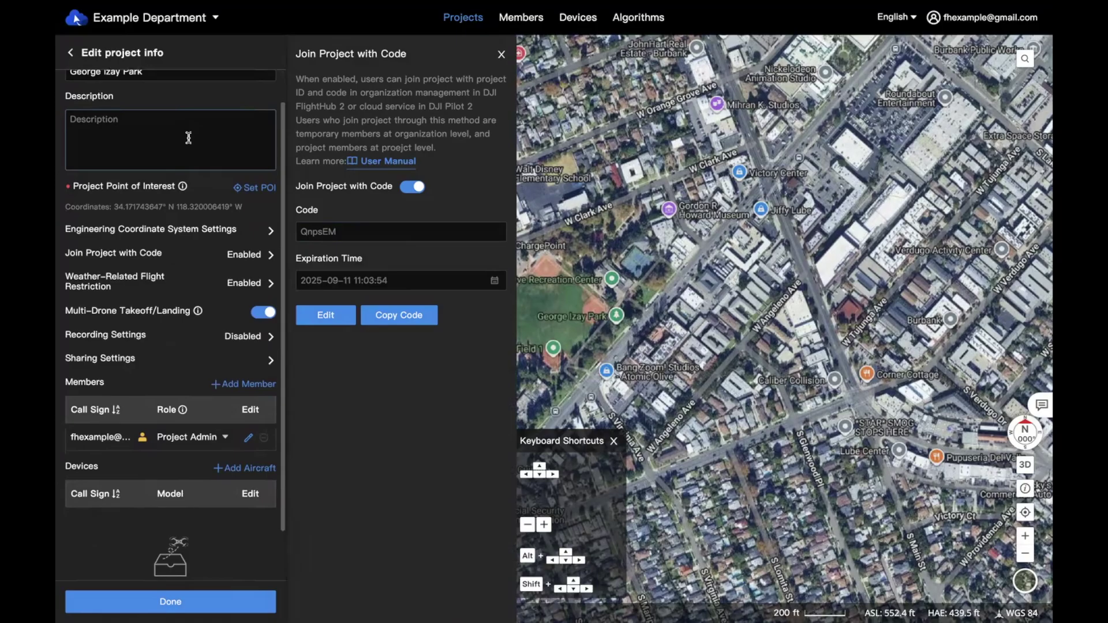
scroll(152, 248, "down", 1)
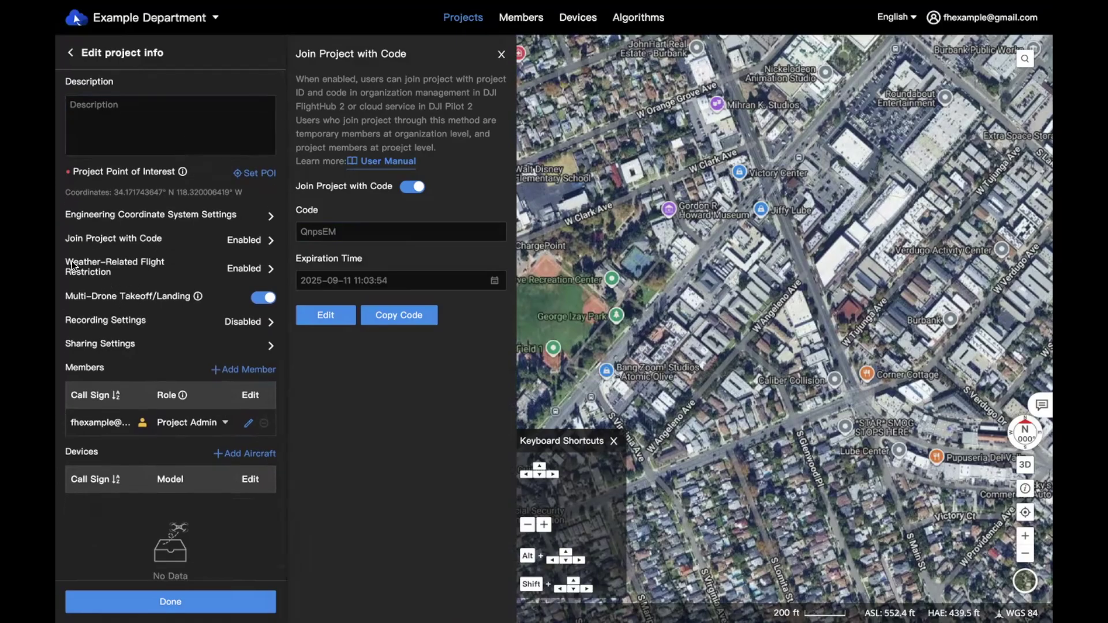
left_click(501, 54)
Look over the project's Recording Settings and Sharing Settings, closing both unchanged
scroll(263, 250, "down", 1)
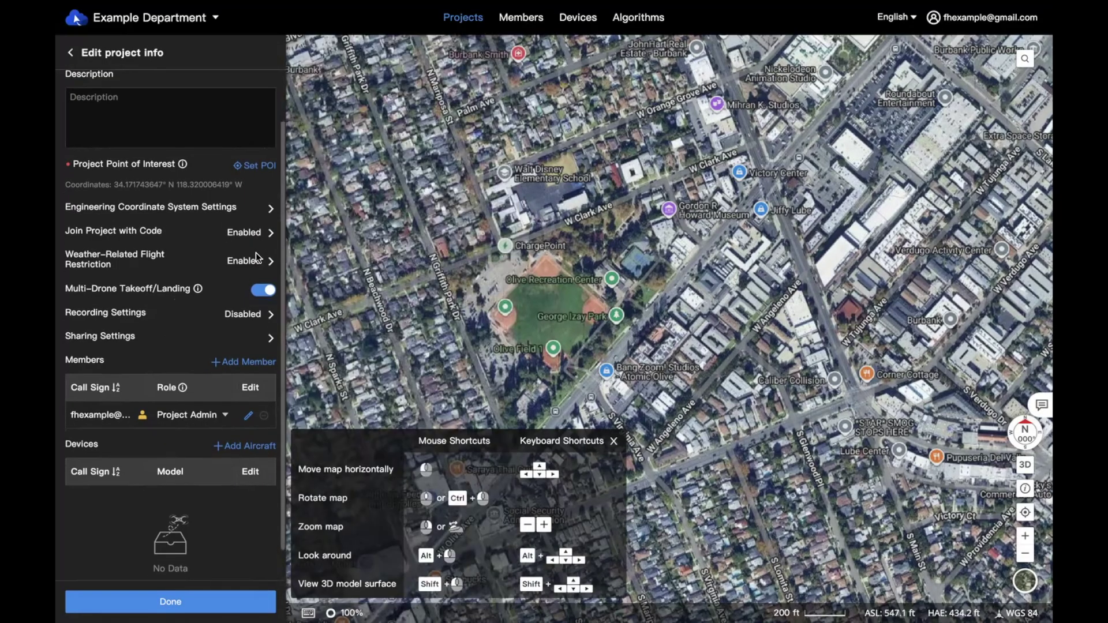
left_click(255, 316)
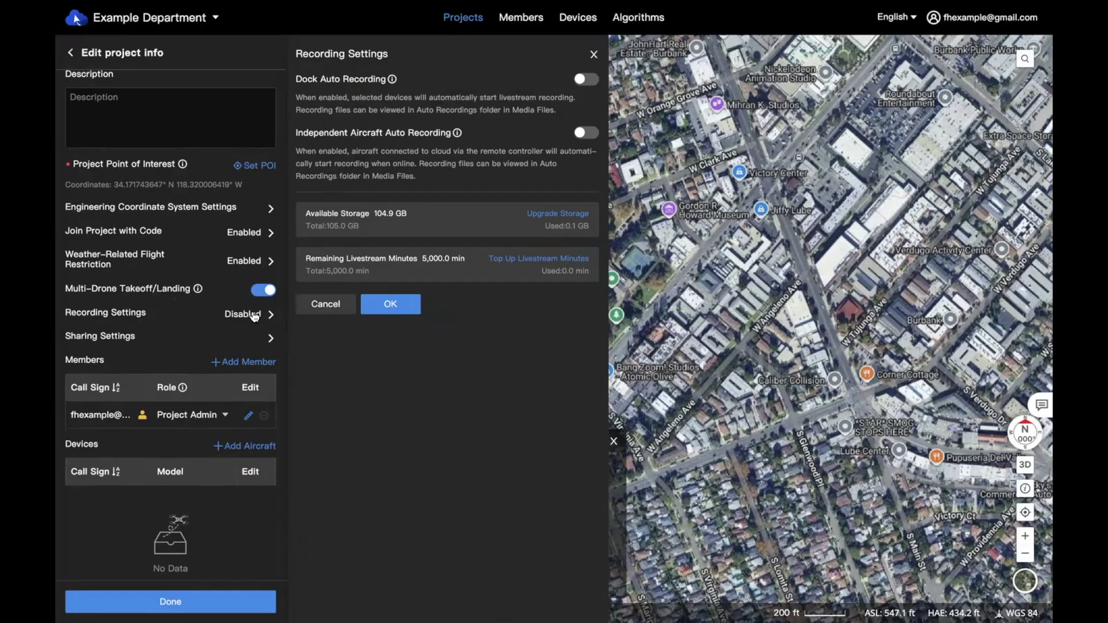
left_click(594, 54)
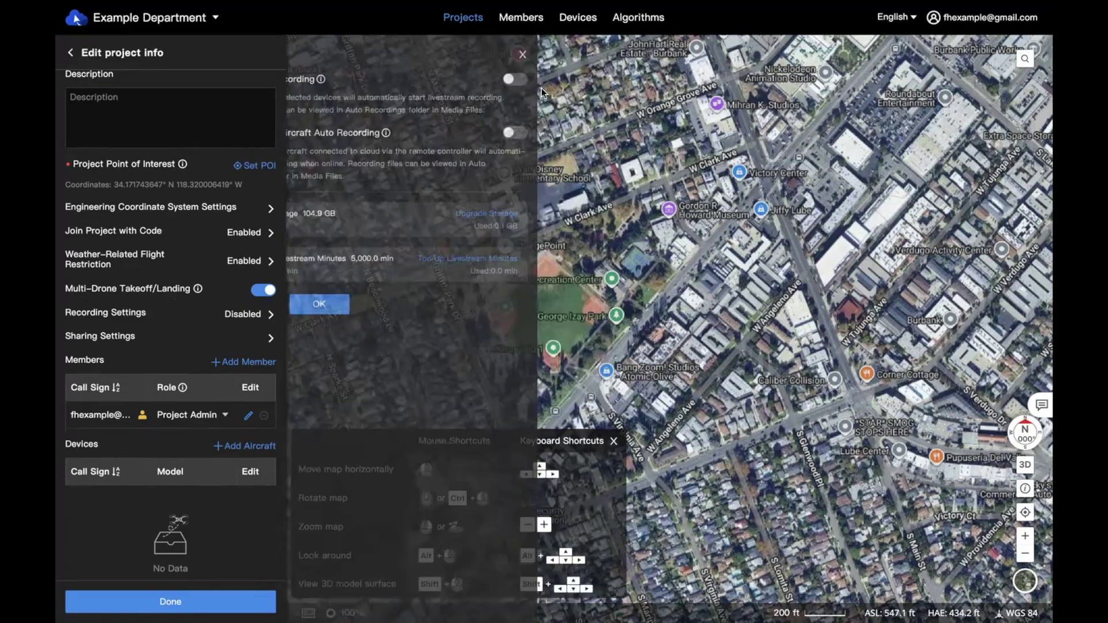
left_click(271, 340)
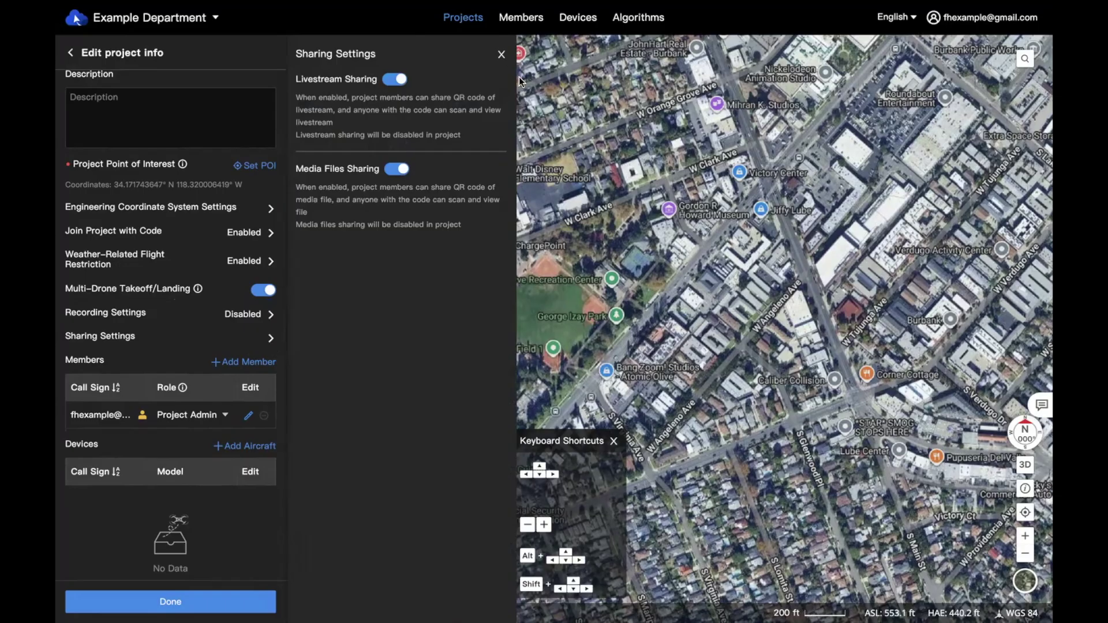
left_click(502, 55)
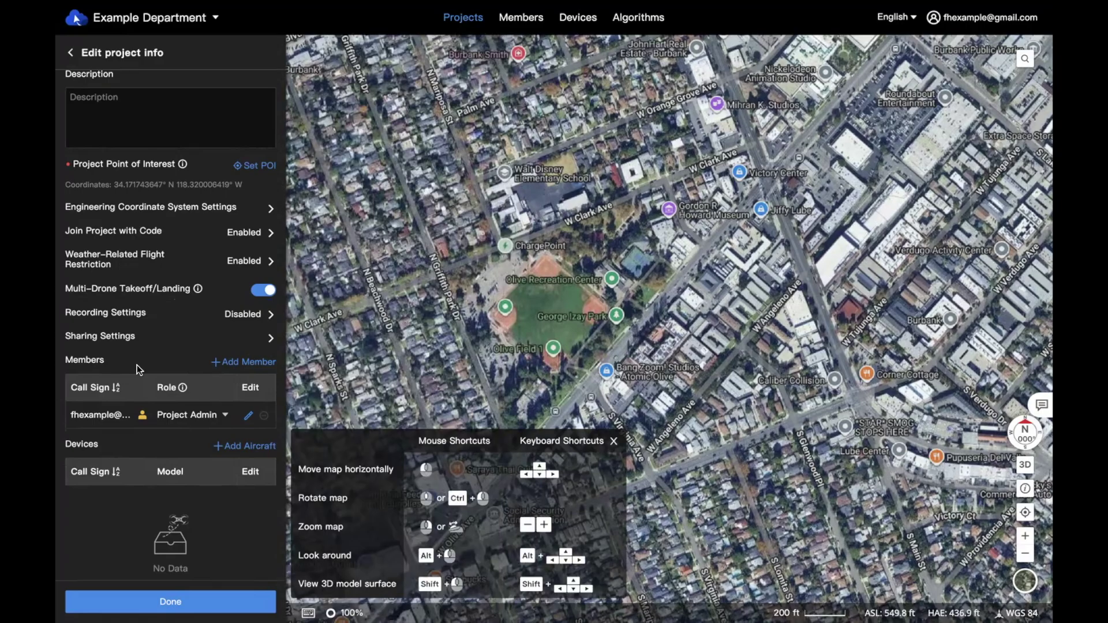
Bring up the Add Member list of organization members
scroll(137, 365, "down", 1)
scroll(92, 331, "down", 1)
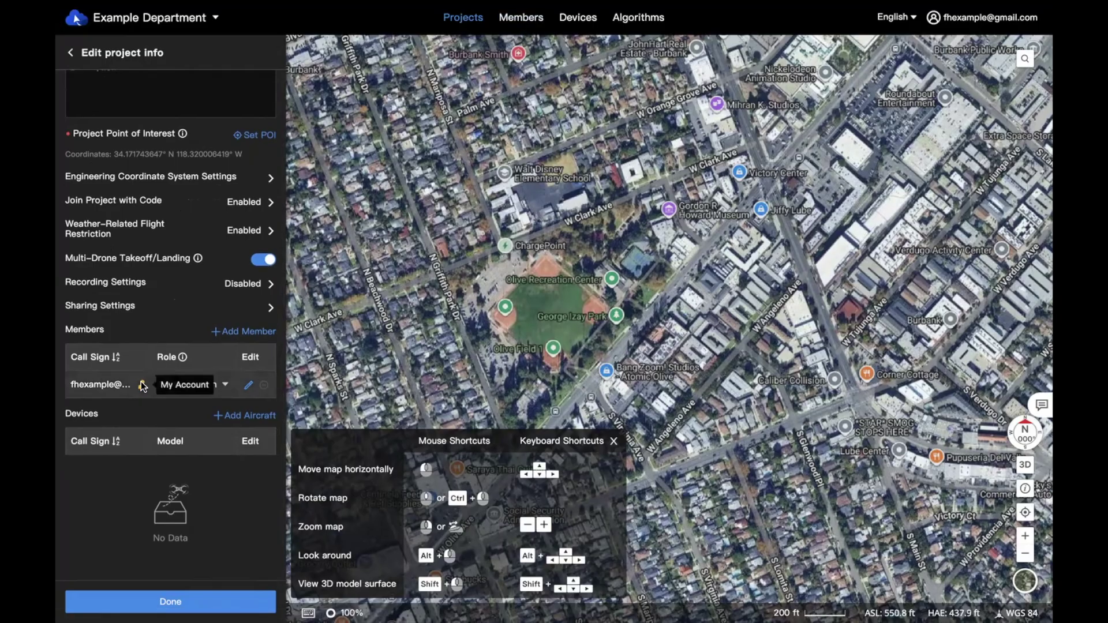
scroll(142, 387, "down", 1)
left_click(244, 327)
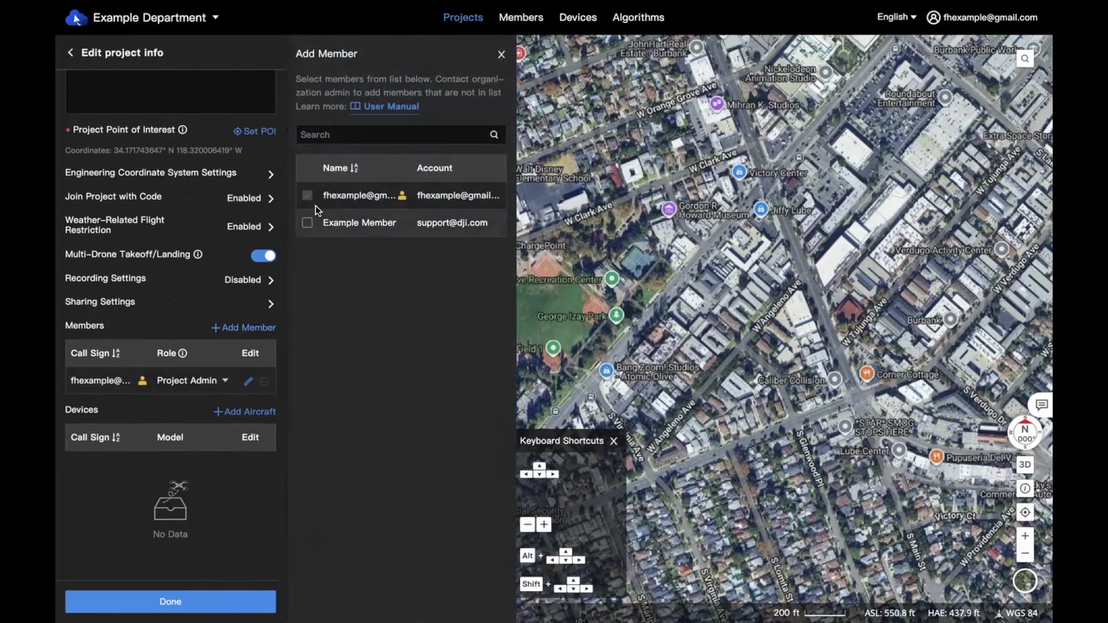
Tick Example Member as a Project Member and save the project info with Done
left_click(307, 223)
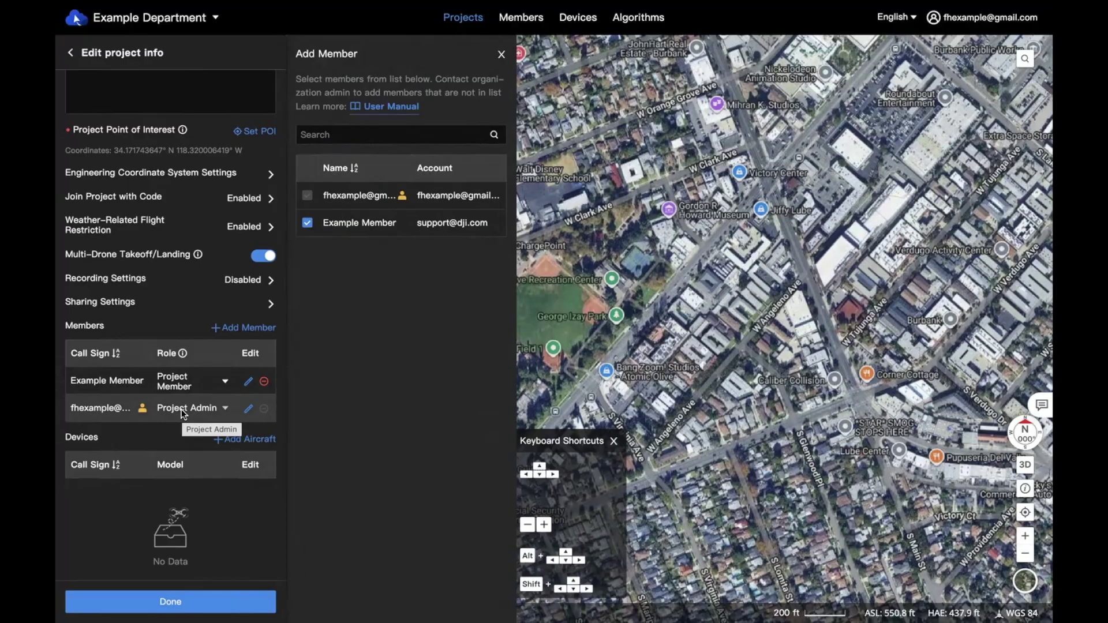
scroll(181, 413, "down", 1)
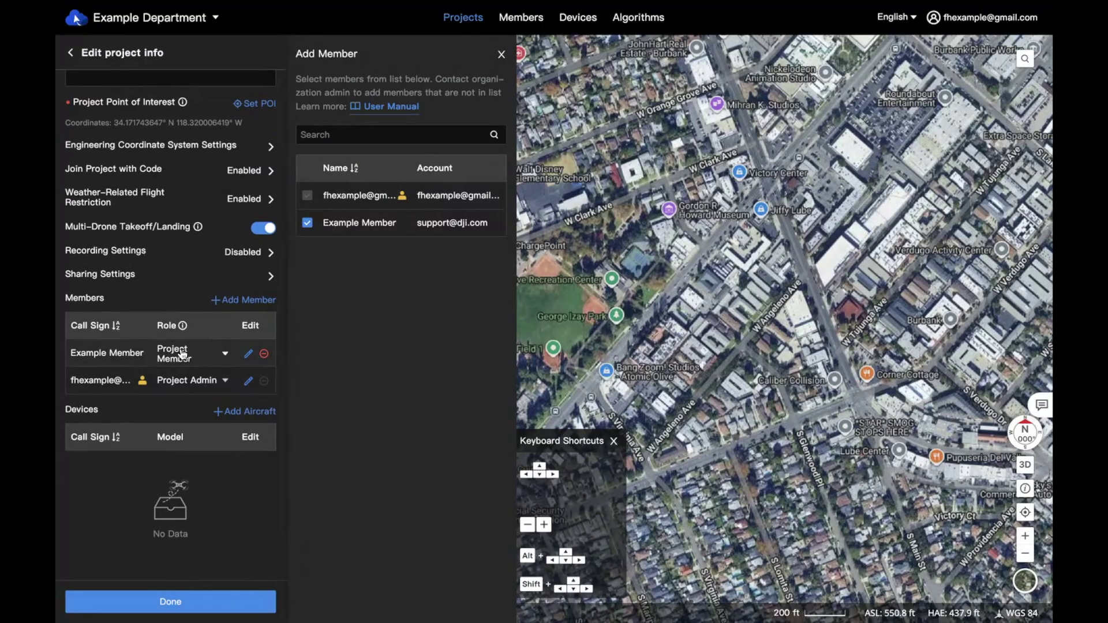
left_click(182, 602)
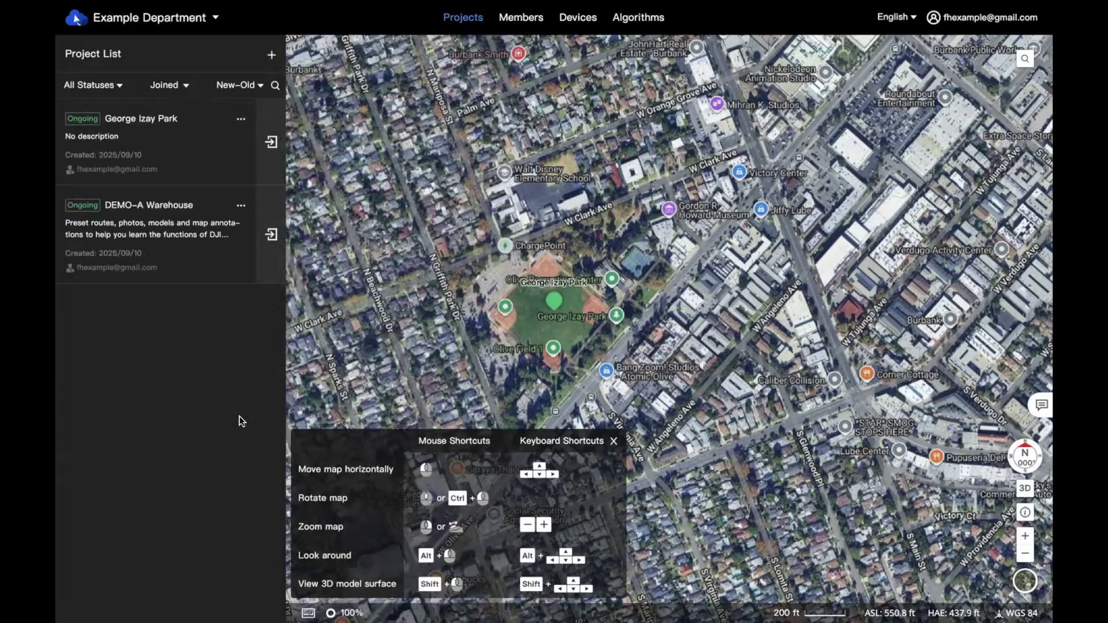
Open the George Izay Park project, collapse the team panel, and switch the map to 3D
left_click(271, 152)
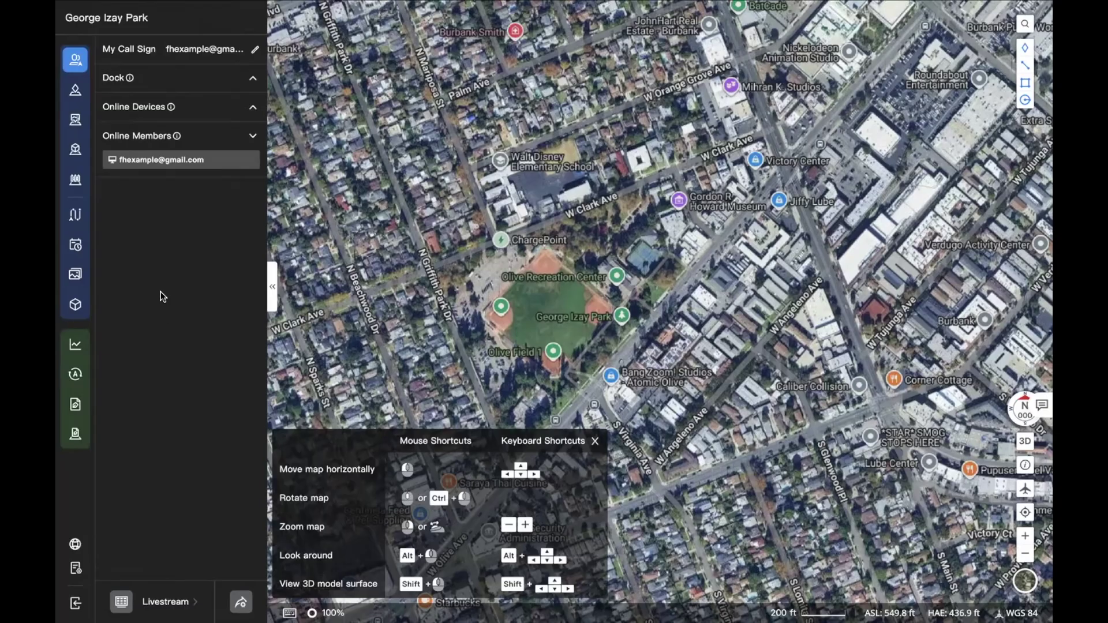
left_click(270, 286)
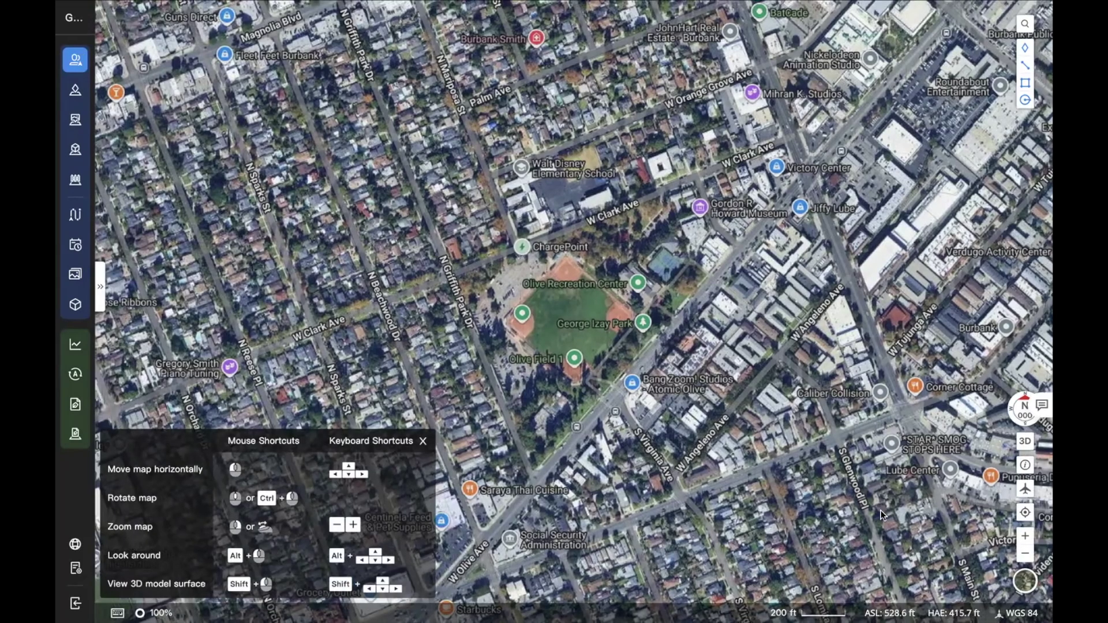
left_click(1021, 446)
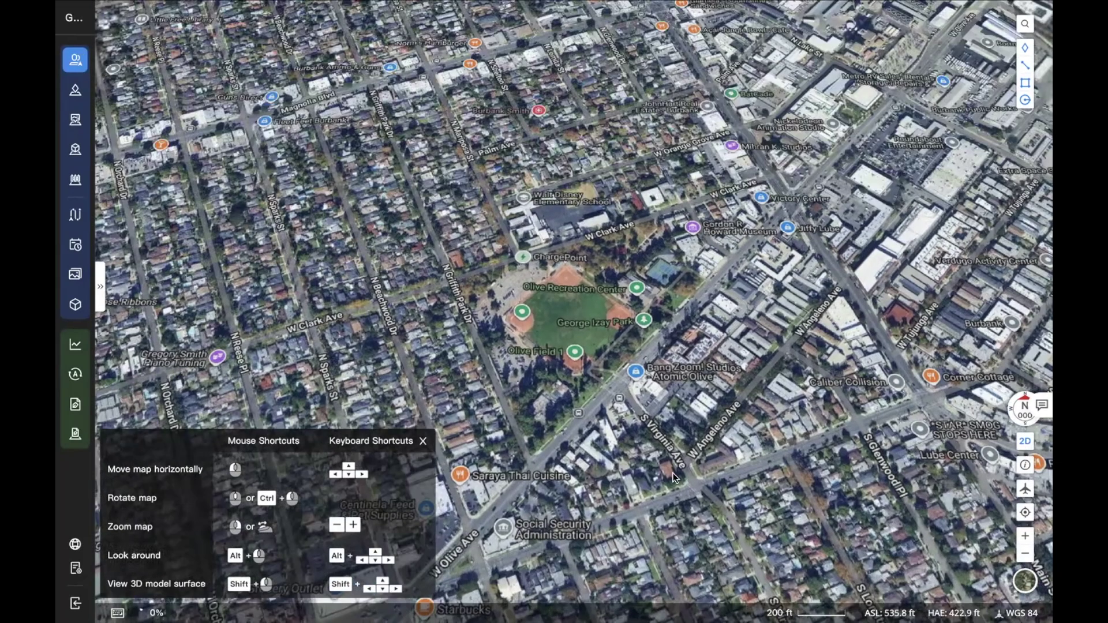
Tilt and fly the 3D terrain view toward the horizon, then reset it to face north
left_click_drag(636, 461, 733, 102)
left_click_drag(740, 57, 649, 252)
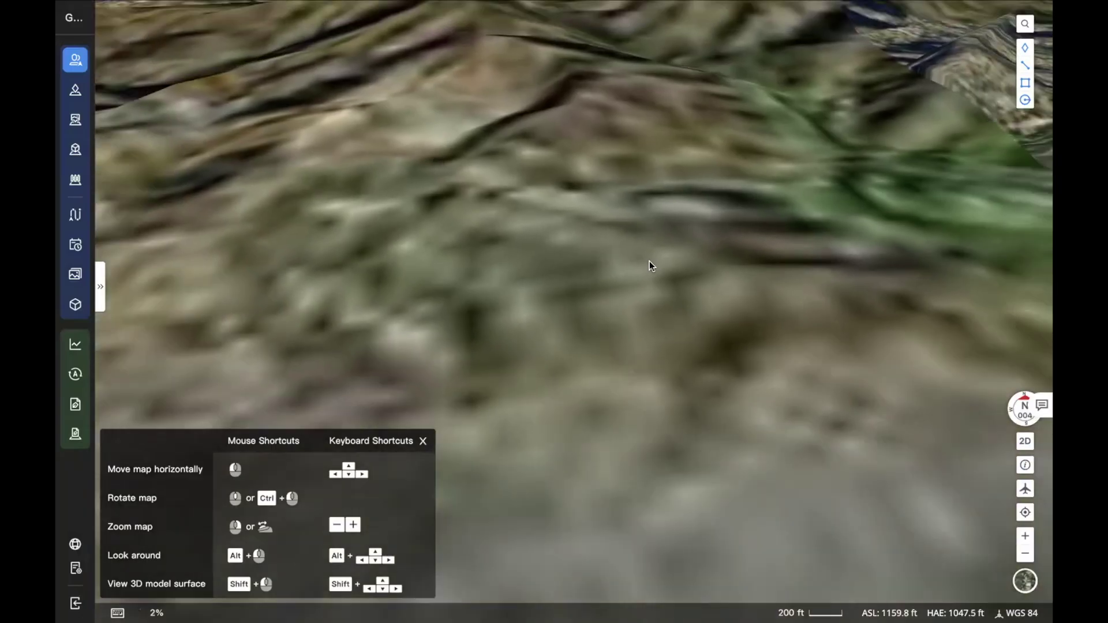
mouse_move(659, 417)
left_mouse_down()
mouse_move(663, 371)
mouse_move(664, 395)
left_mouse_up()
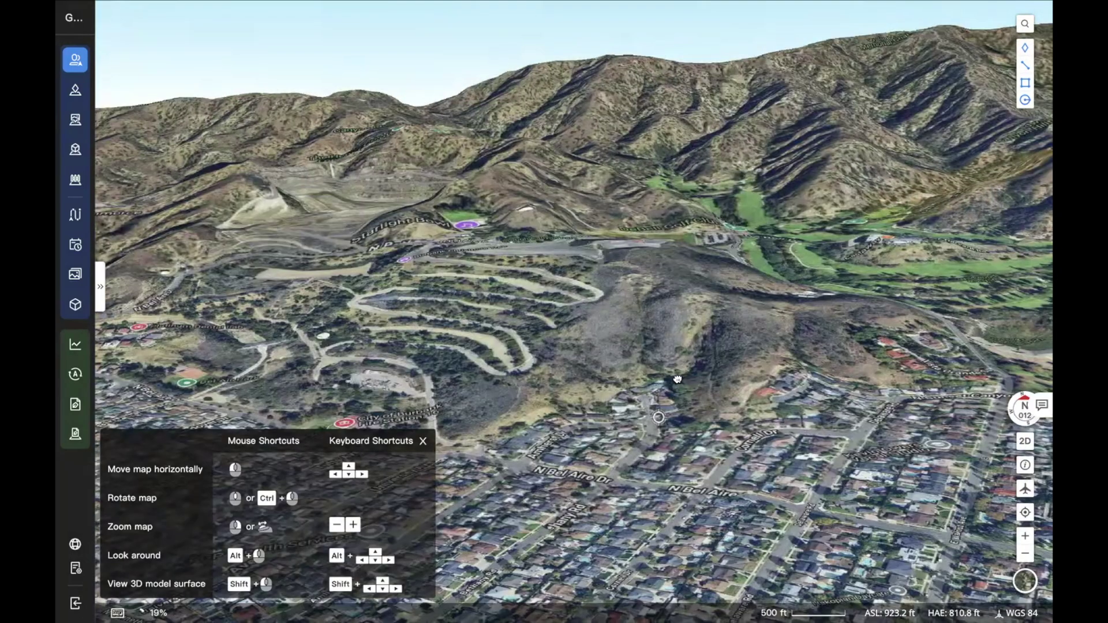
left_click_drag(645, 364, 658, 375)
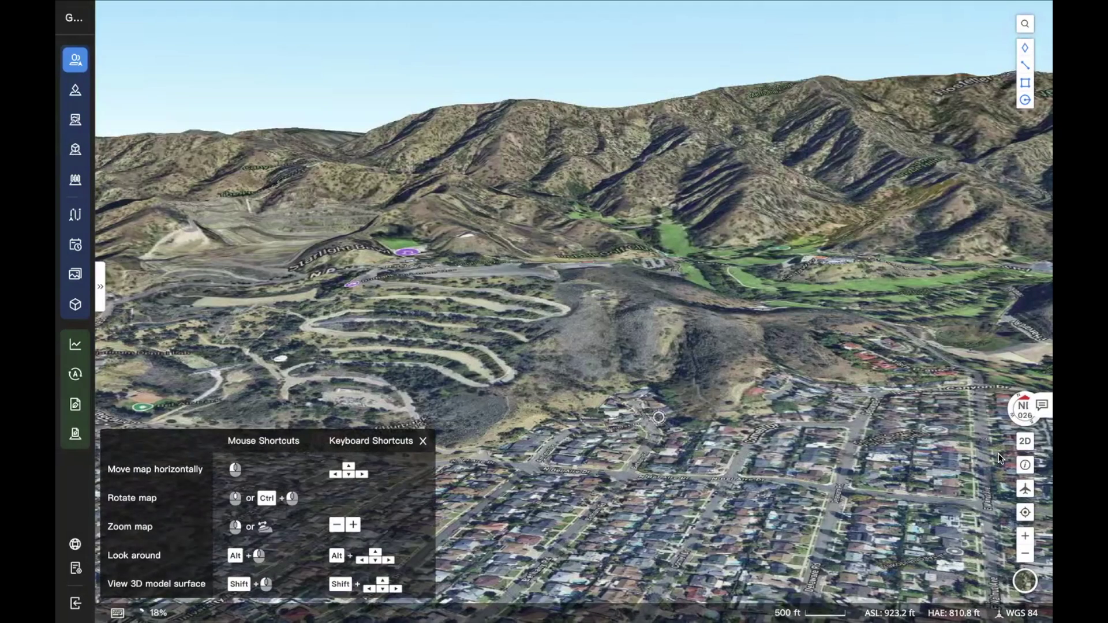
left_click(1025, 466)
Look over the map layer and crewed-aircraft collision risk panels
left_click(1025, 467)
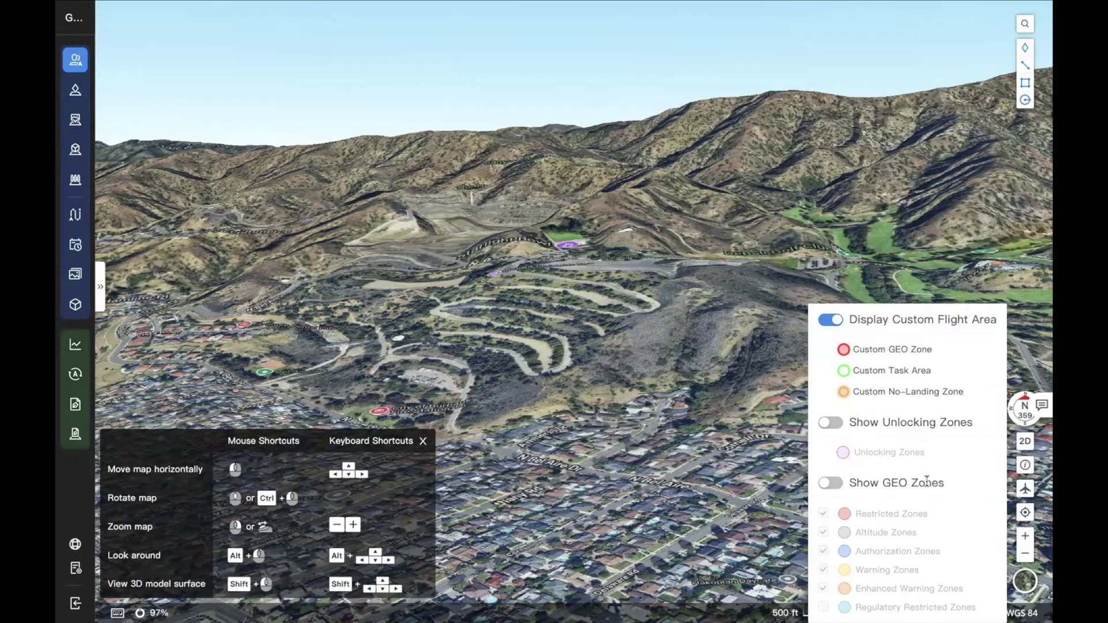
left_click(1025, 489)
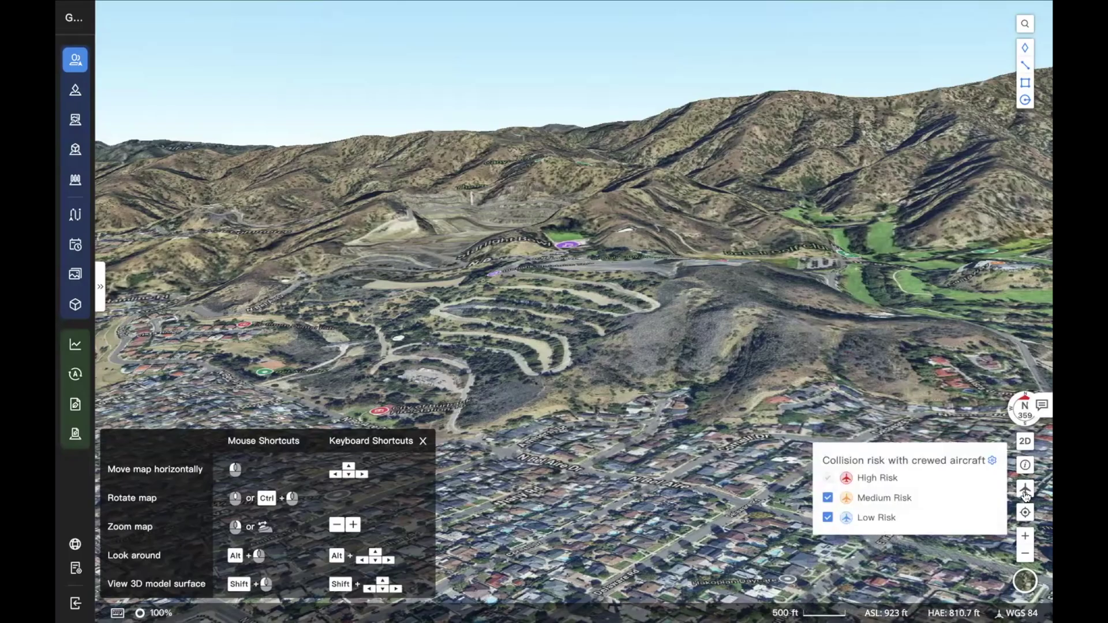
left_click(1026, 494)
Switch to a flat 2D view centred closely on George Izay Park
left_click(1026, 443)
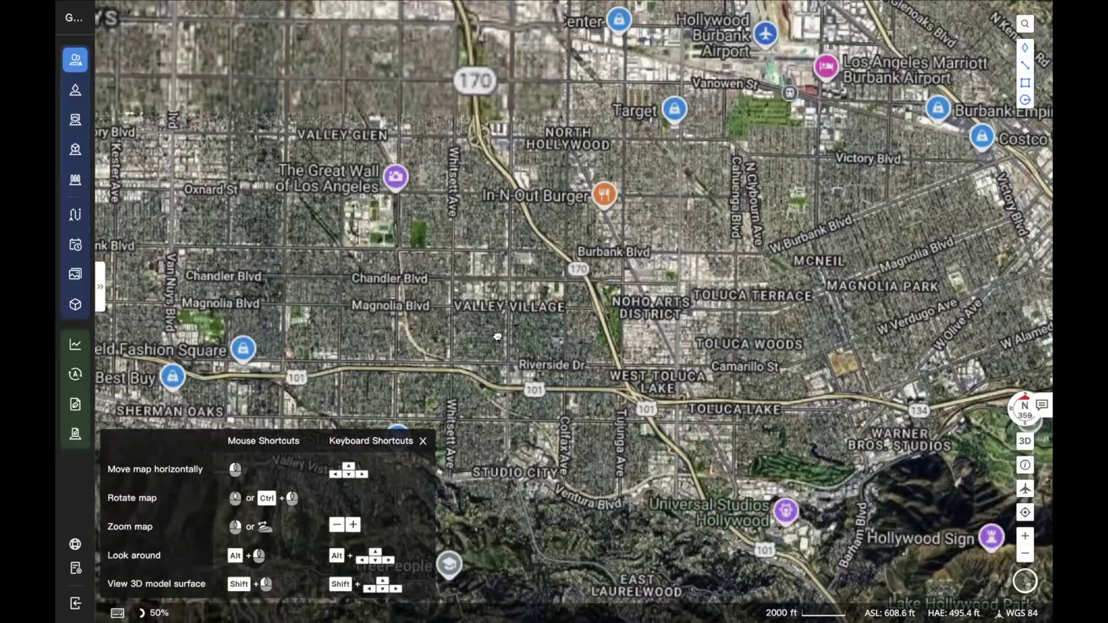
left_click(1025, 514)
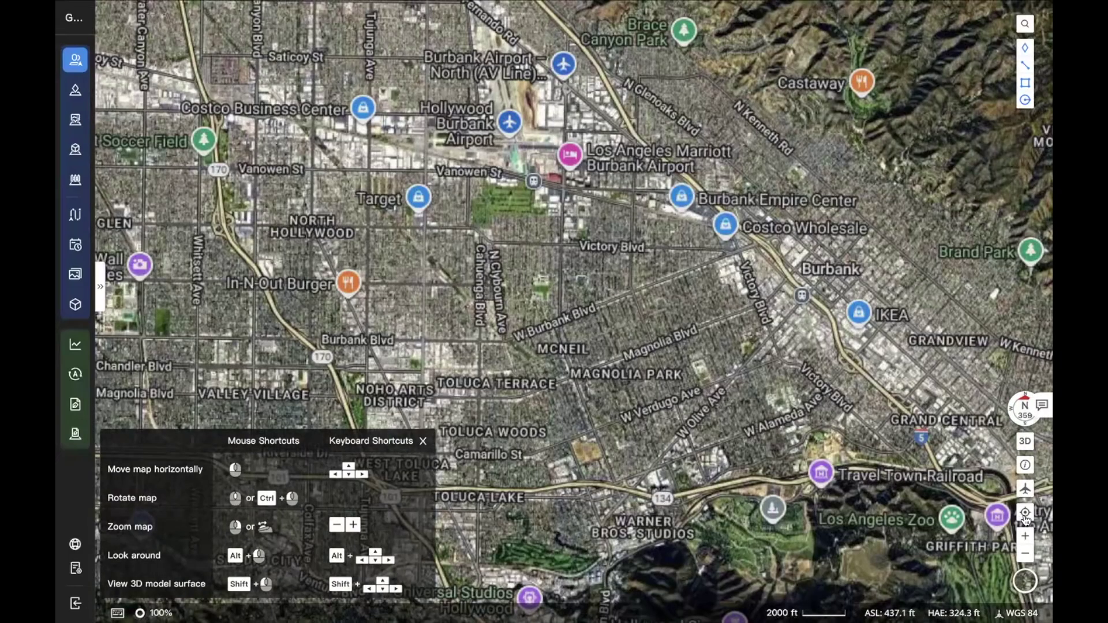
left_click(1025, 513)
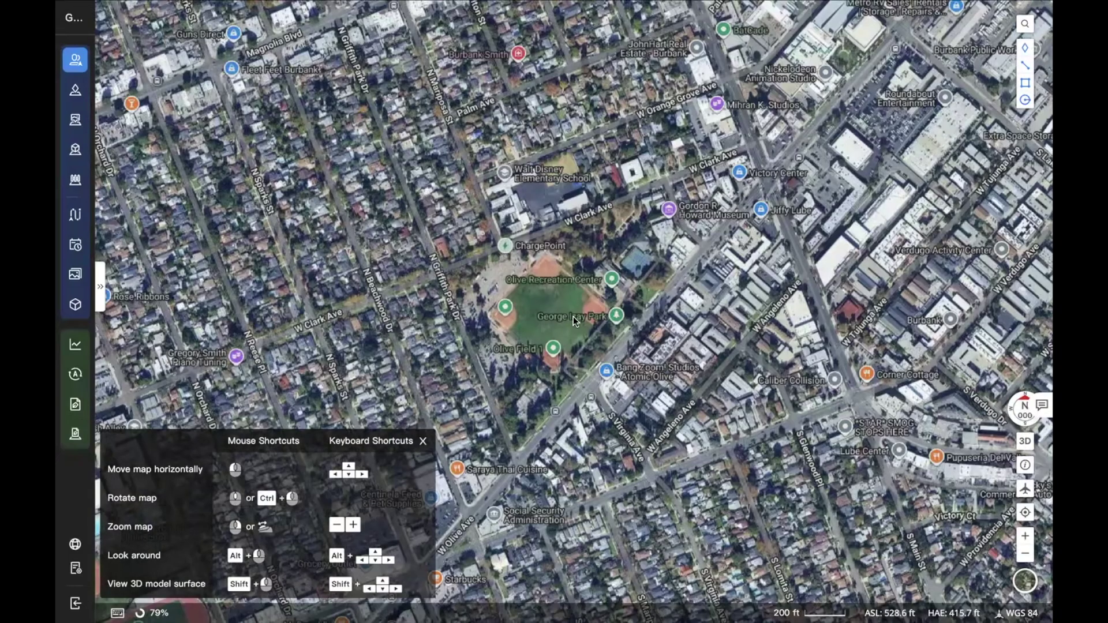
Set the basemap to satellite imagery with the road network overlay
left_click(1027, 582)
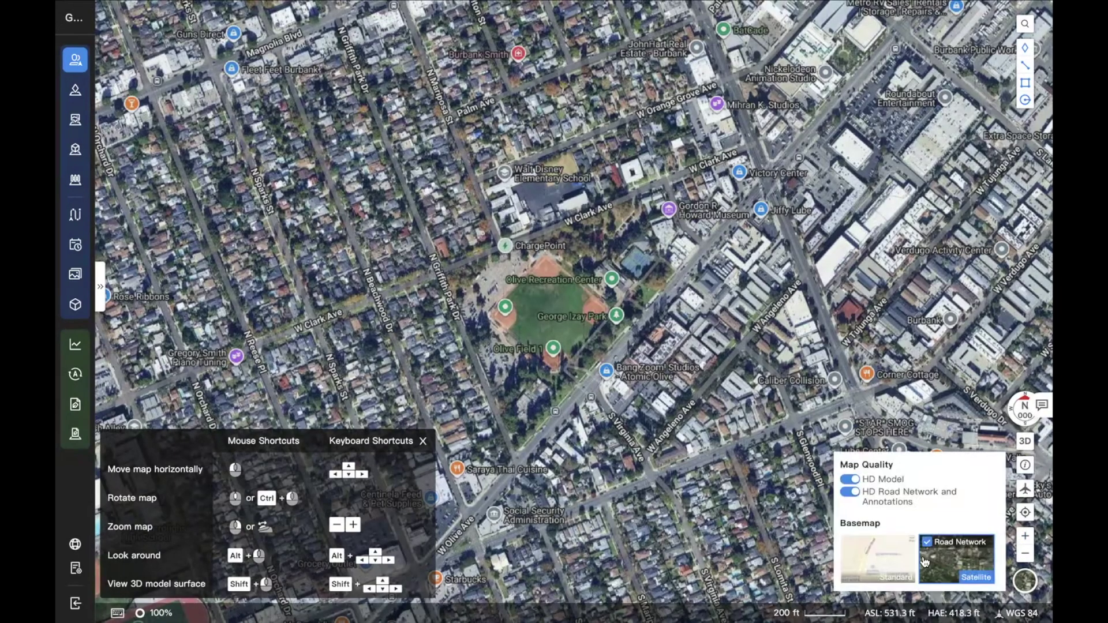
left_click(888, 562)
left_click(949, 568)
left_click(927, 542)
Close the basemap settings, zoom and briefly tilt the map, then pan across the neighbourhood
left_click(1020, 580)
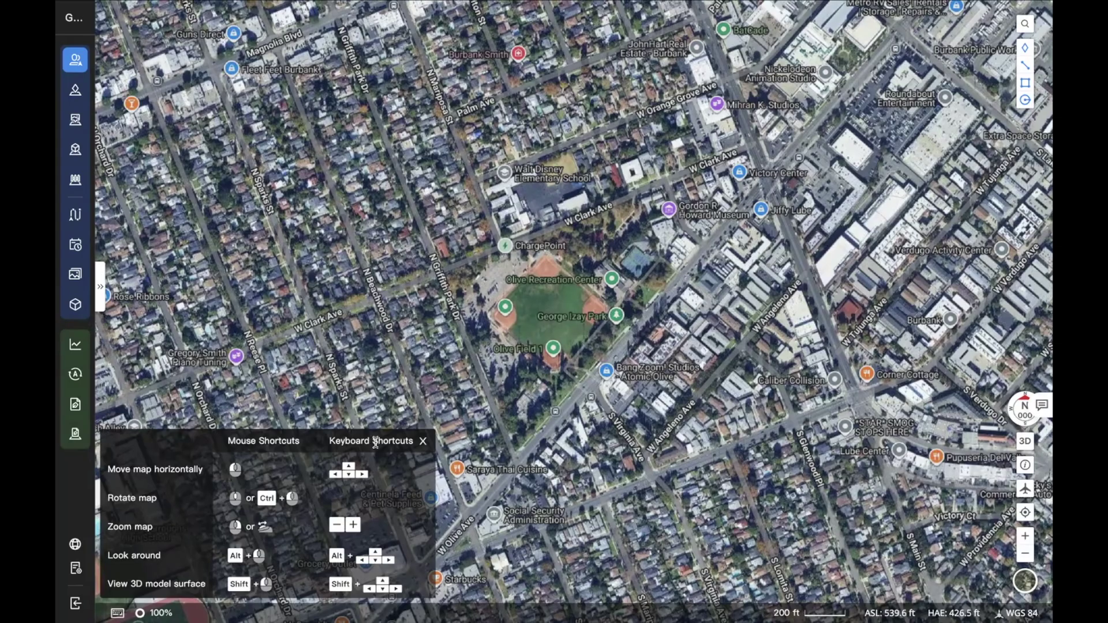
scroll(528, 300, "up", 3)
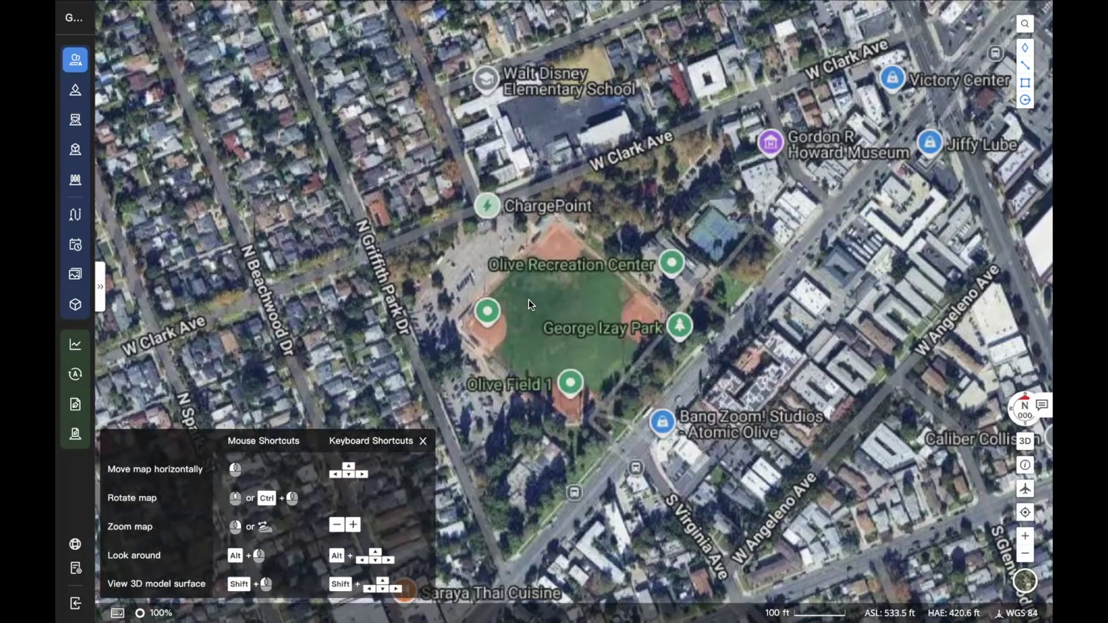
scroll(529, 299, "down", 3)
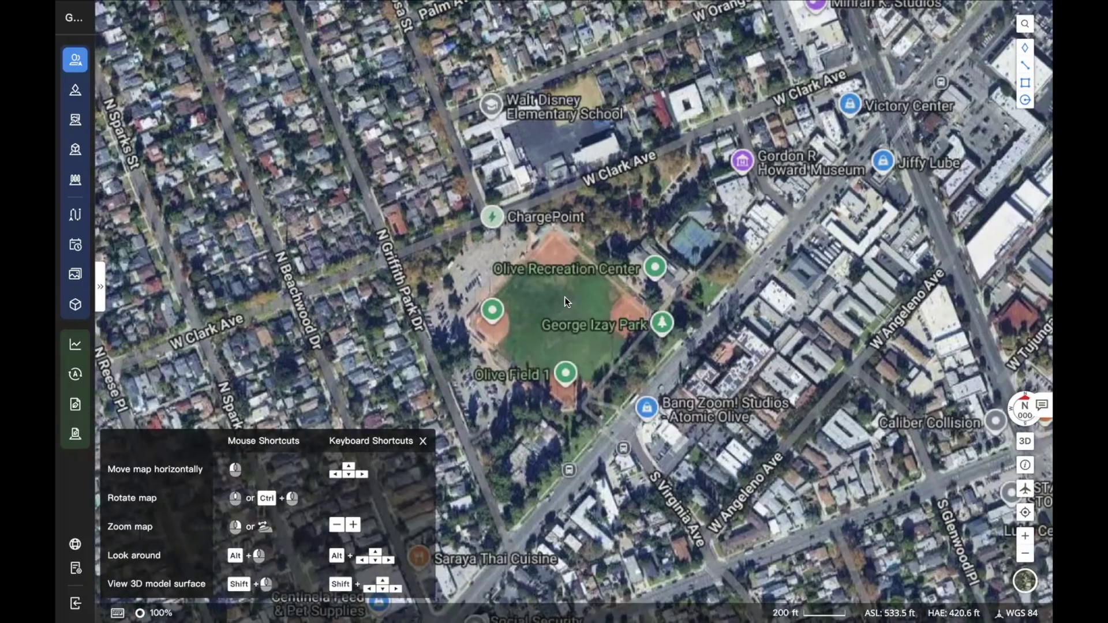
scroll(578, 324, "down", 1)
left_click_drag(610, 399, 629, 333)
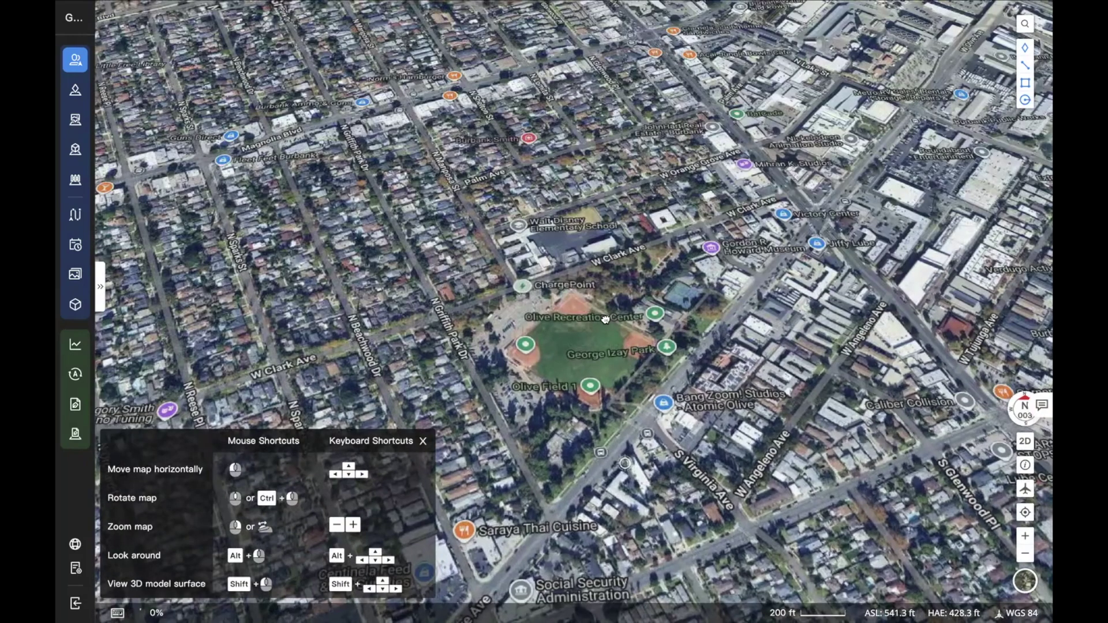
left_click_drag(640, 294, 659, 293)
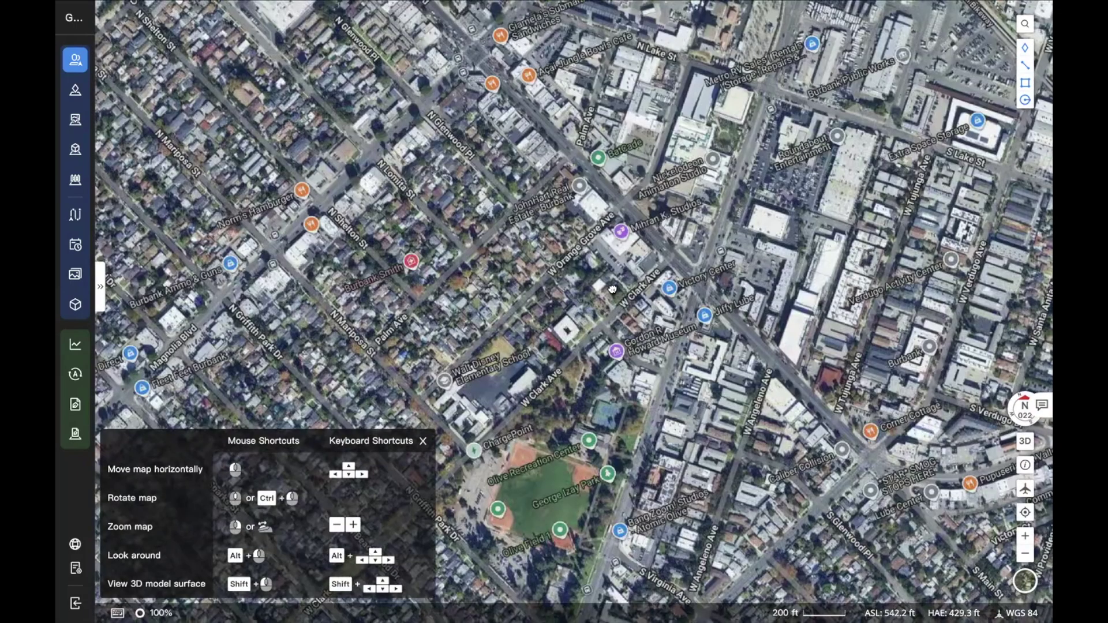
key("Down")
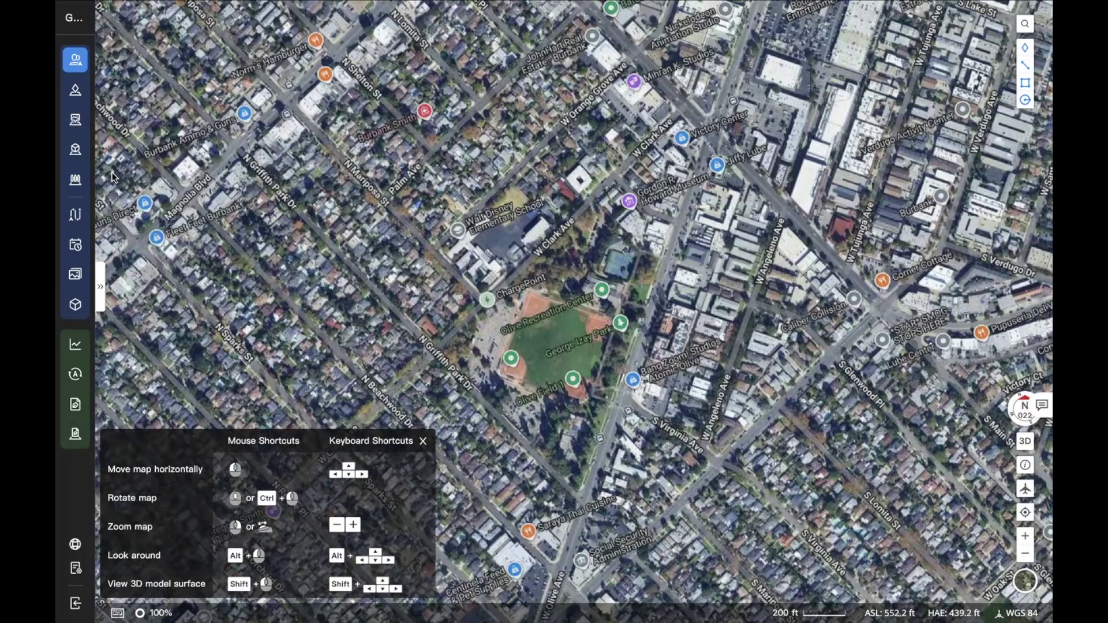
Expand the side panel showing George Izay Park's Dock, Online Devices and Online Members
left_click(75, 61)
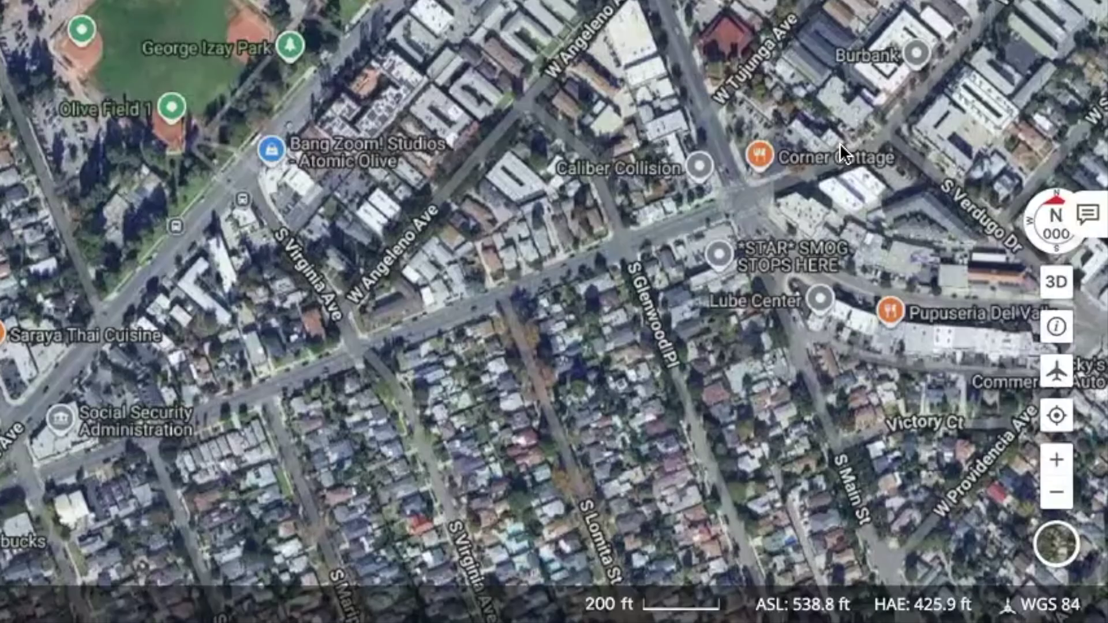
left_click(1077, 215)
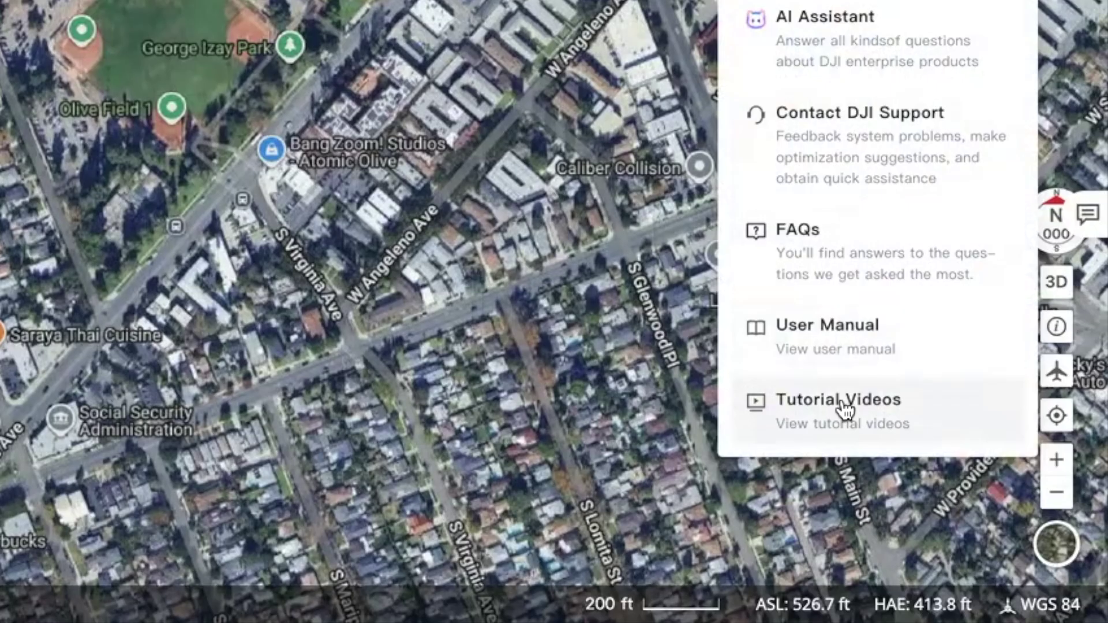
left_click(304, 129)
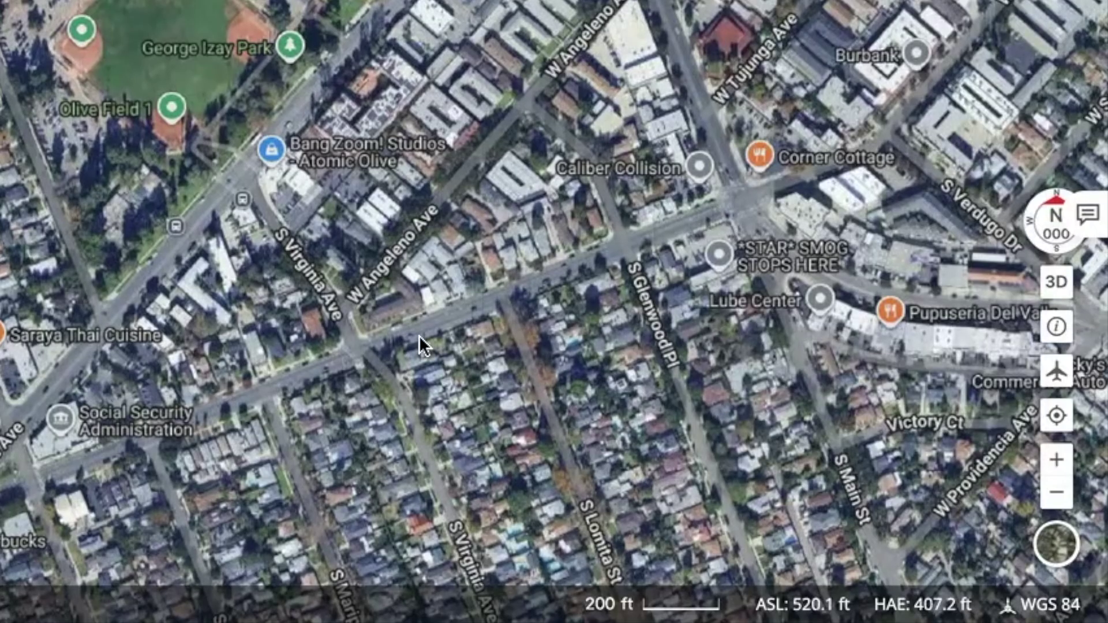